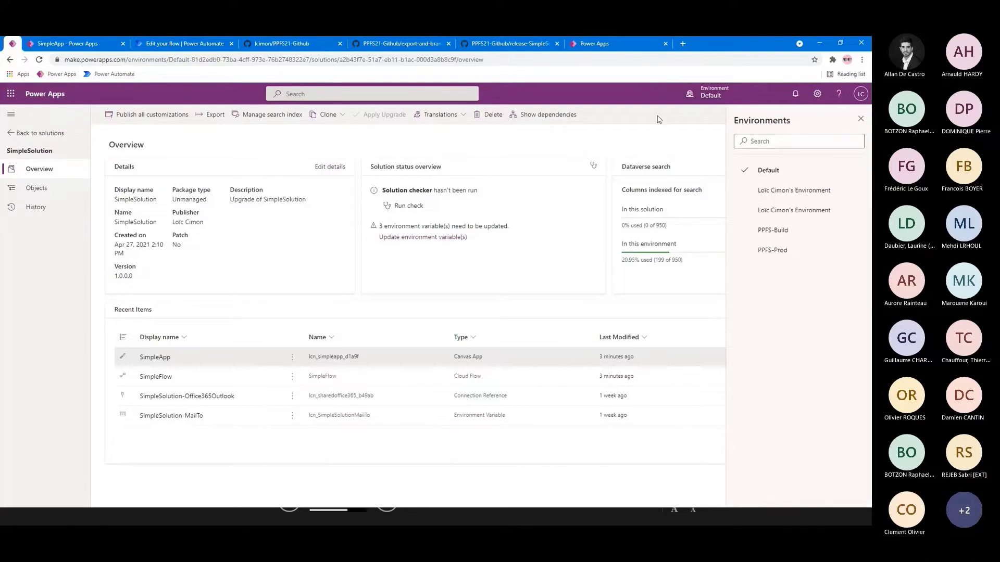
- Review SimpleFlow in Power Automate, including its Send an email (V2) action and connection references, and return to the SimpleSolution overview
left_click(861, 119)
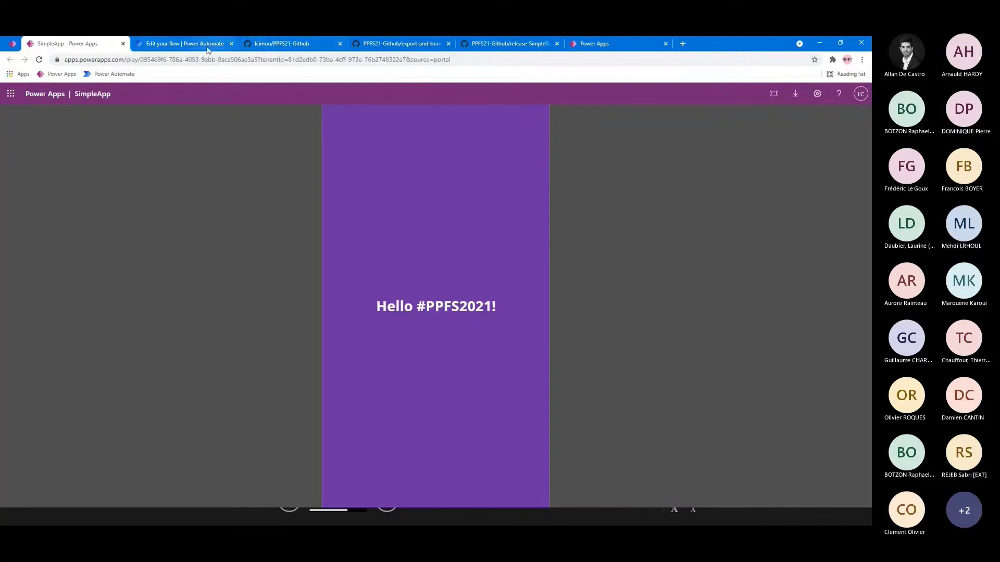
left_click(195, 45)
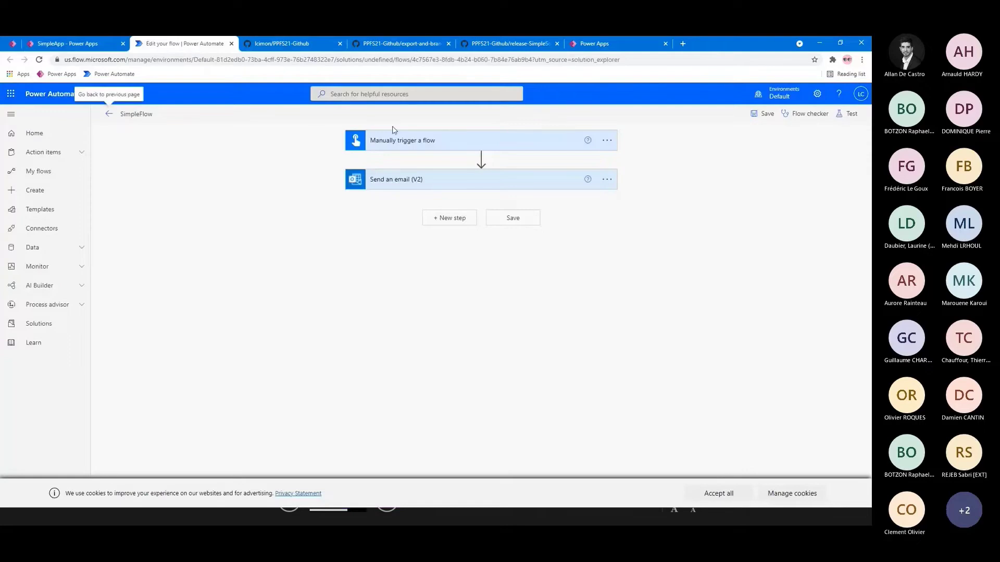
left_click(391, 179)
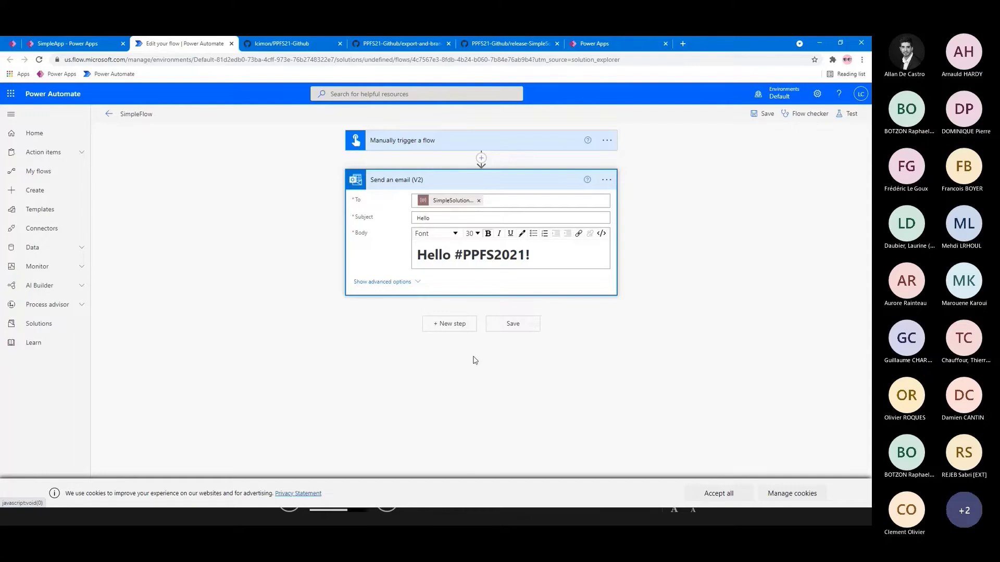
left_click(606, 179)
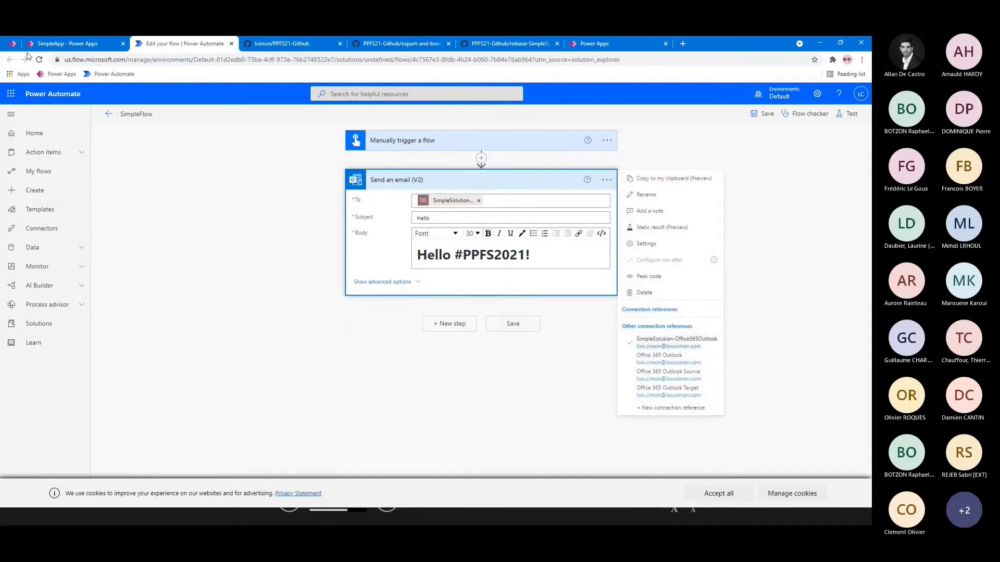
left_click(12, 43)
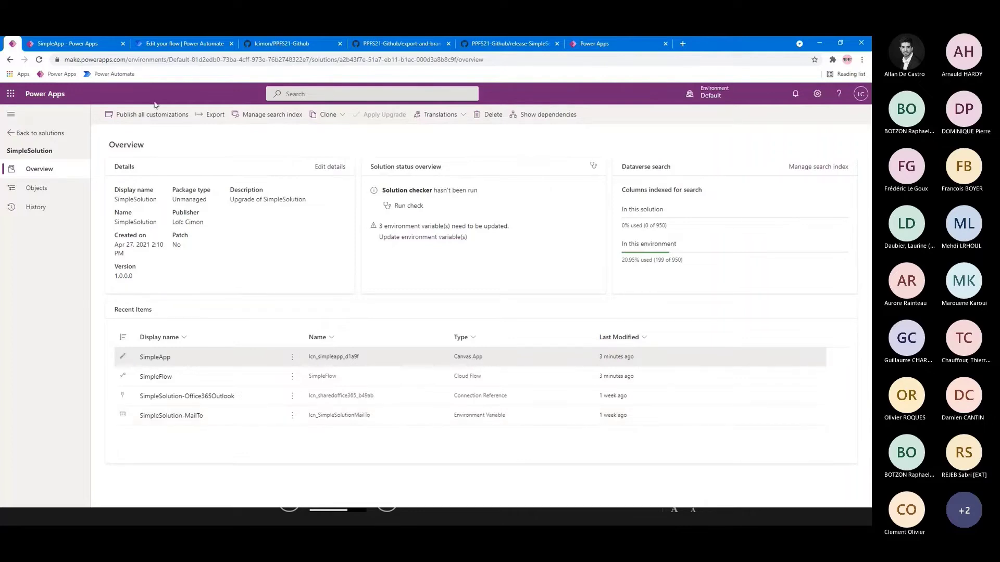
- Switch to GitHub and try to set up a new private repository named PPFS, initialized with a README file
left_click(281, 43)
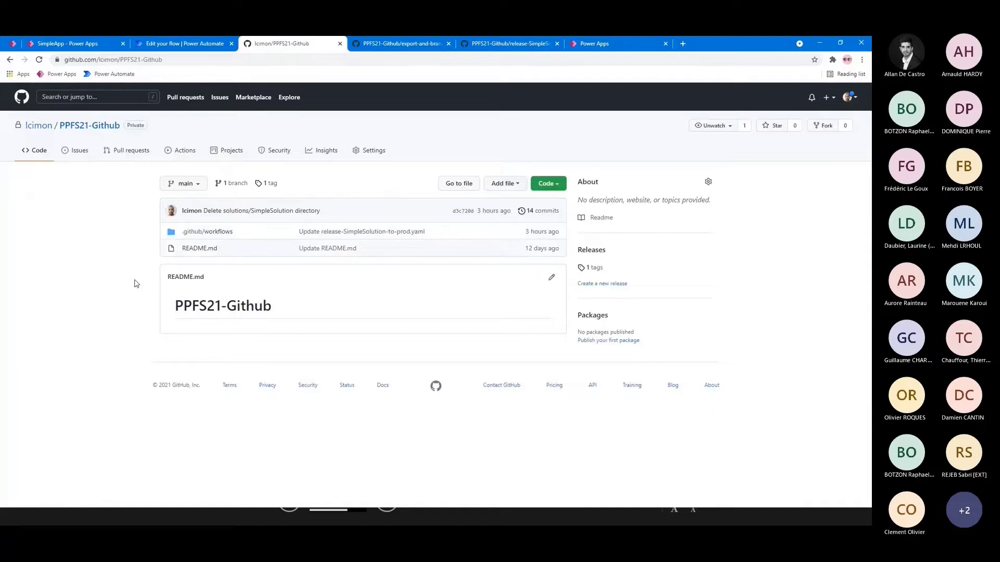
left_click(829, 98)
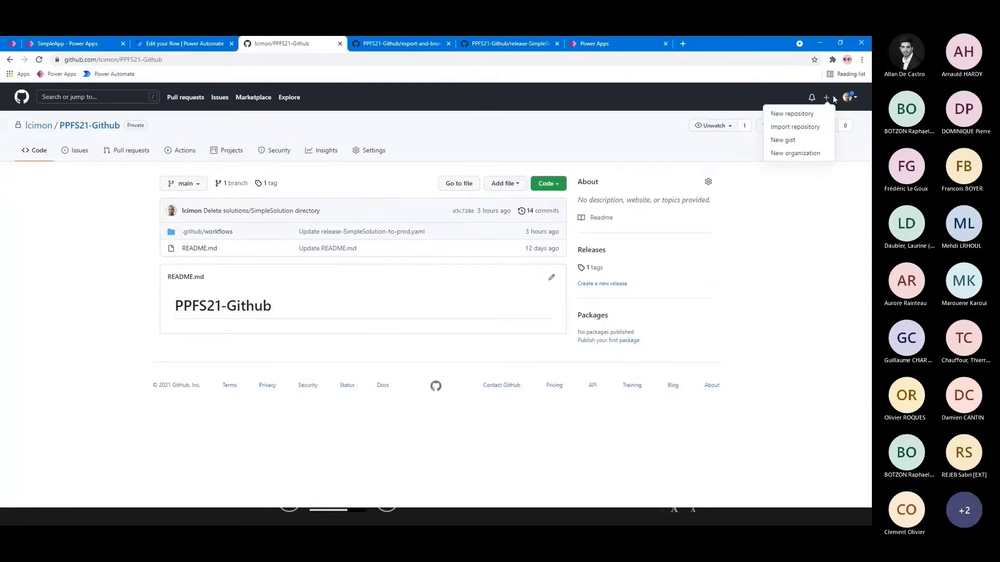
left_click(791, 114)
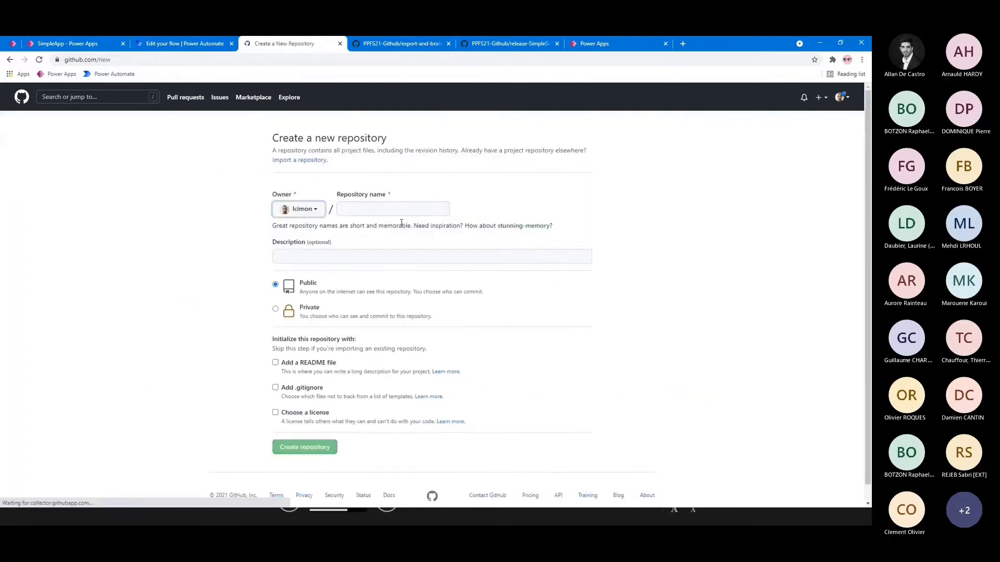
left_click(391, 210)
type("PPFS")
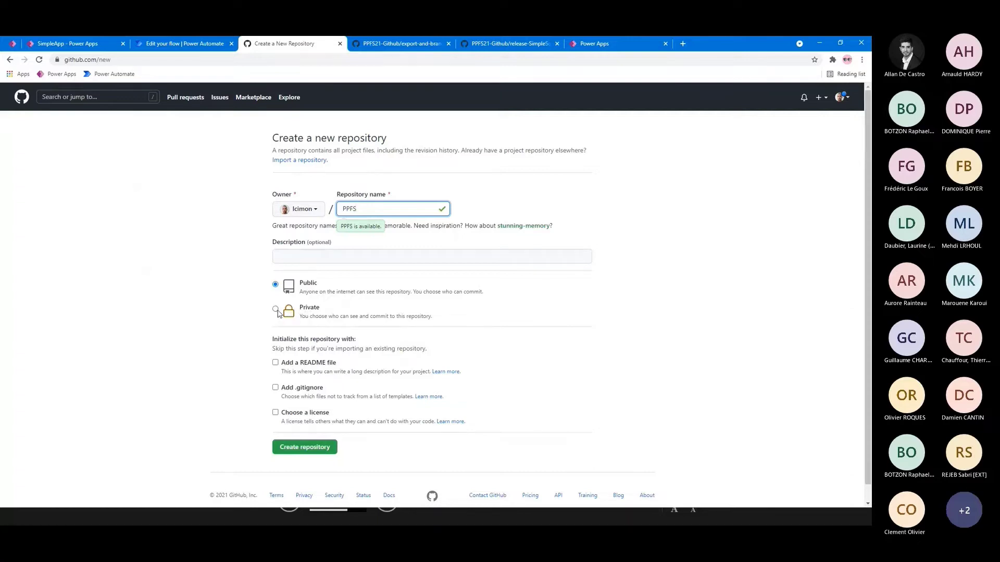
left_click(276, 309)
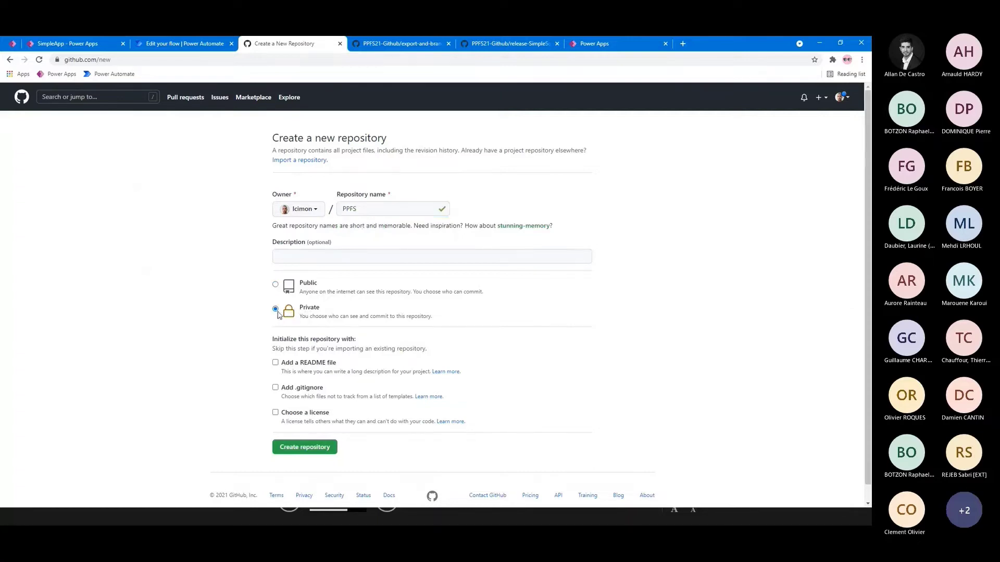
left_click(275, 363)
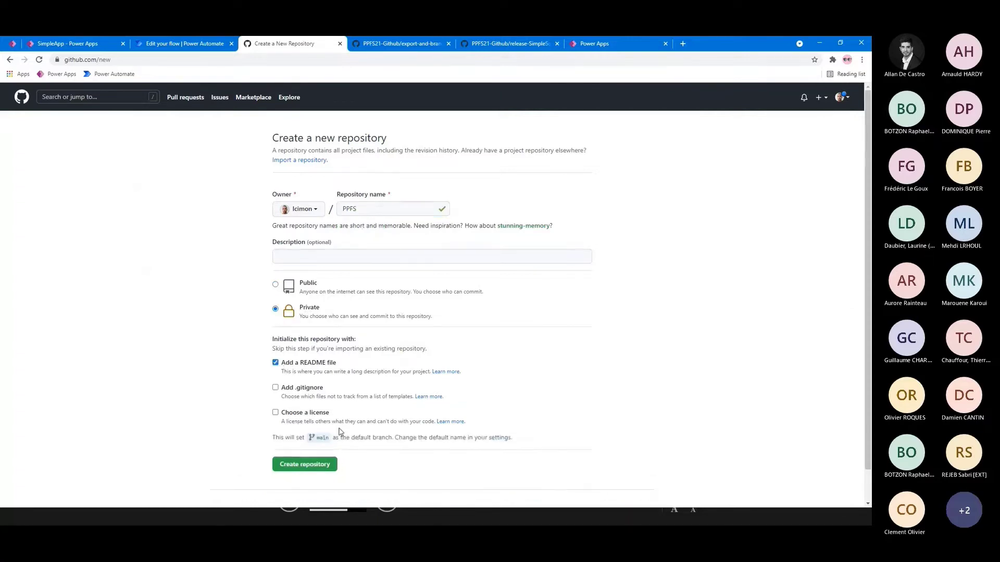
left_click(290, 470)
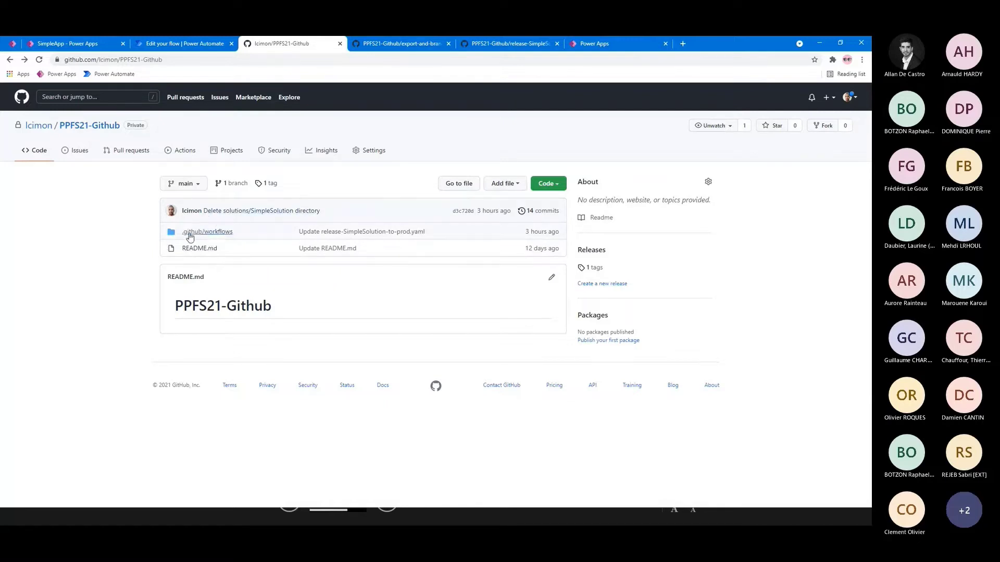
- Look through the .github/workflows files and Actions workflows of PPFS21-Github, and revisit SimpleApp and the SimpleSolution overview
left_click(211, 234)
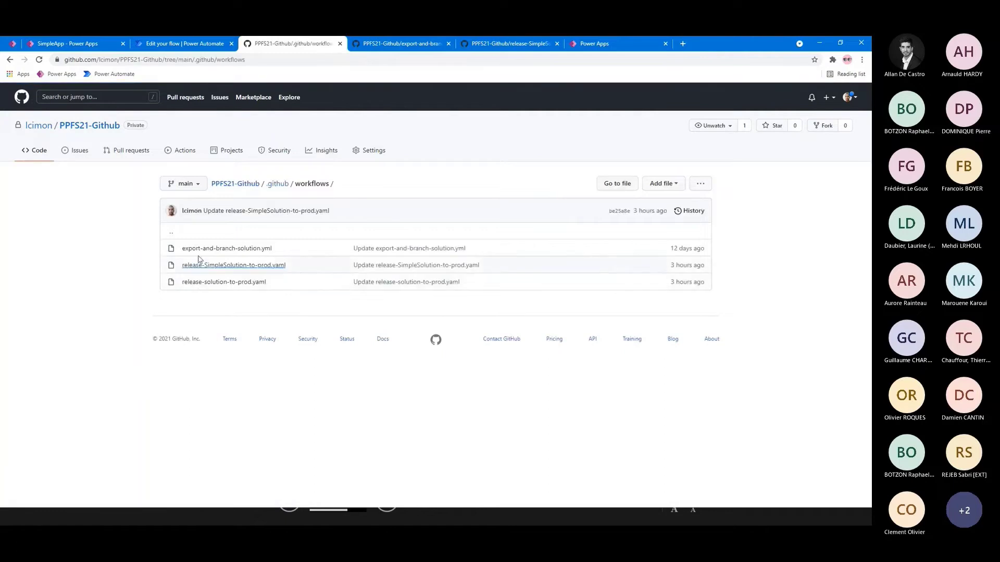
left_click(258, 282)
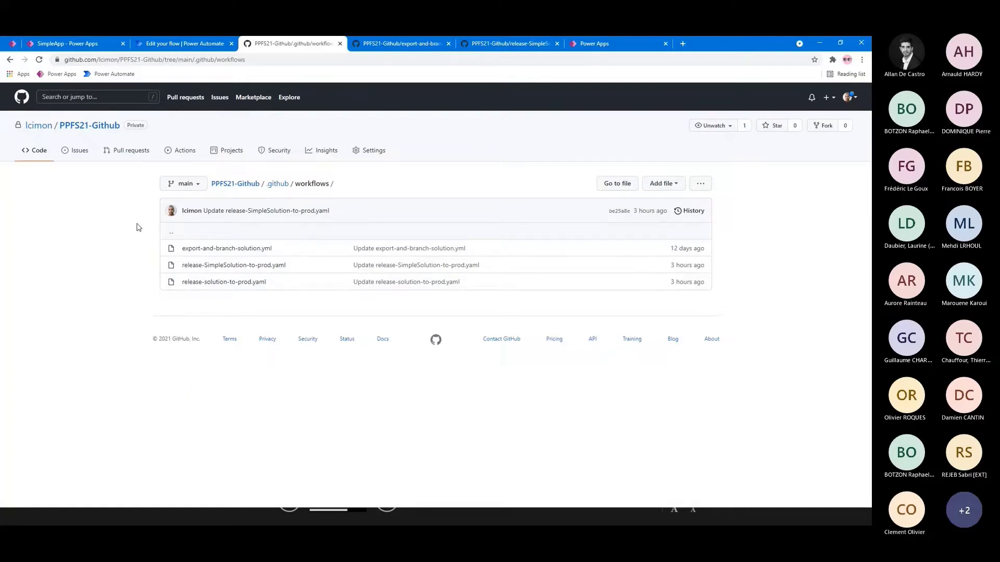
left_click(186, 151)
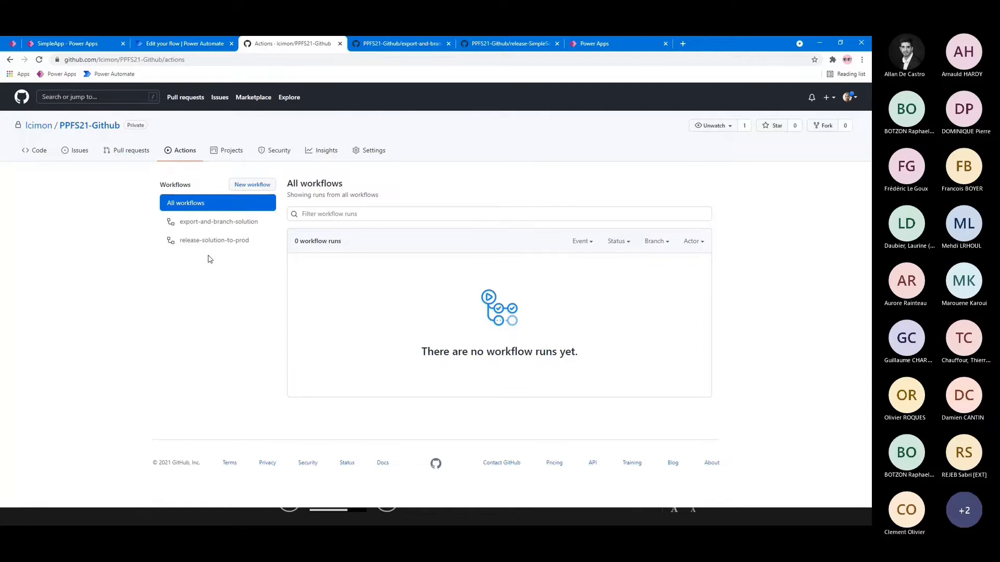
left_click(58, 47)
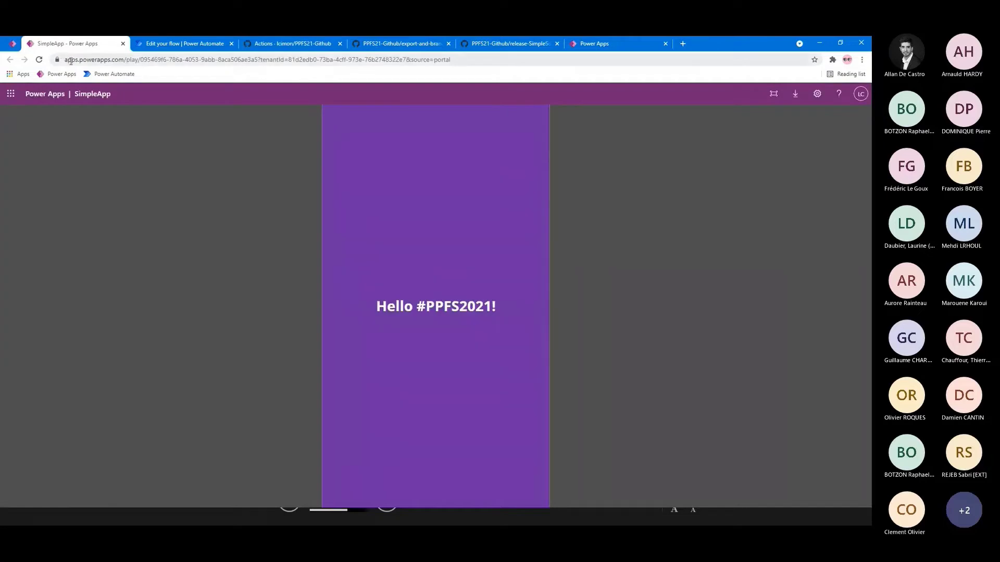
left_click(11, 59)
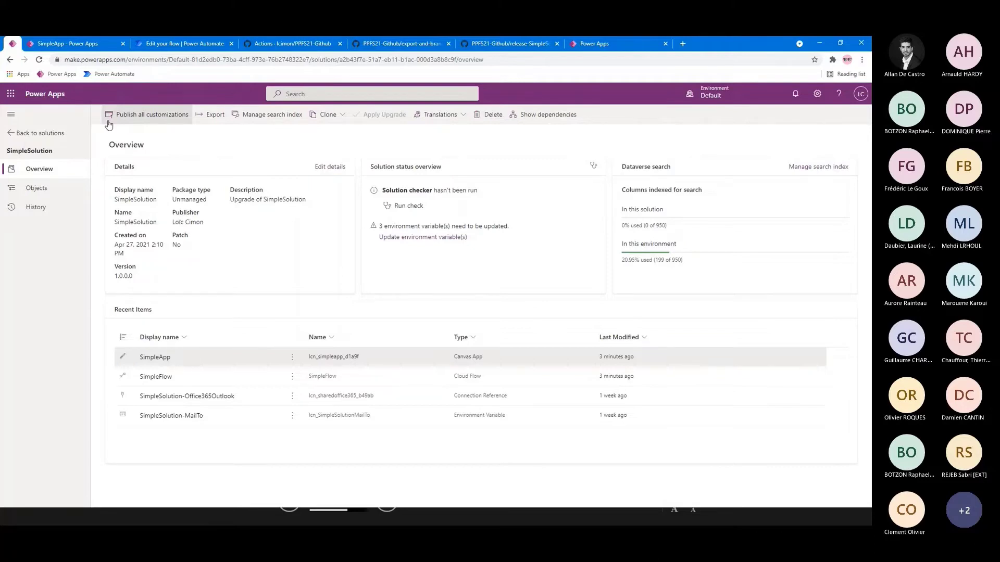
- Run the export-and-branch-solution workflow from the main branch for SimpleSolution and open the new run's summary
left_click(317, 45)
left_click(213, 223)
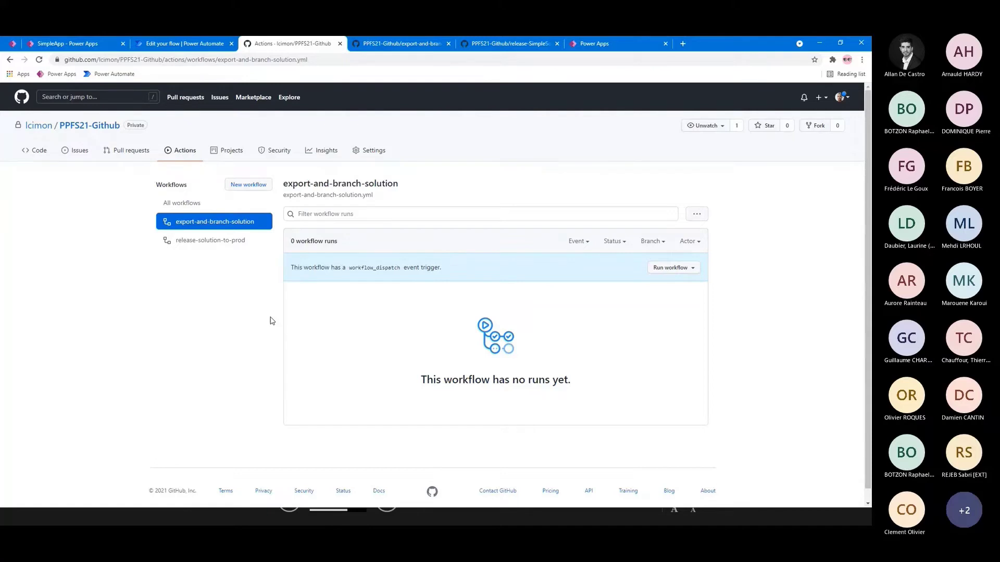
left_click(686, 264)
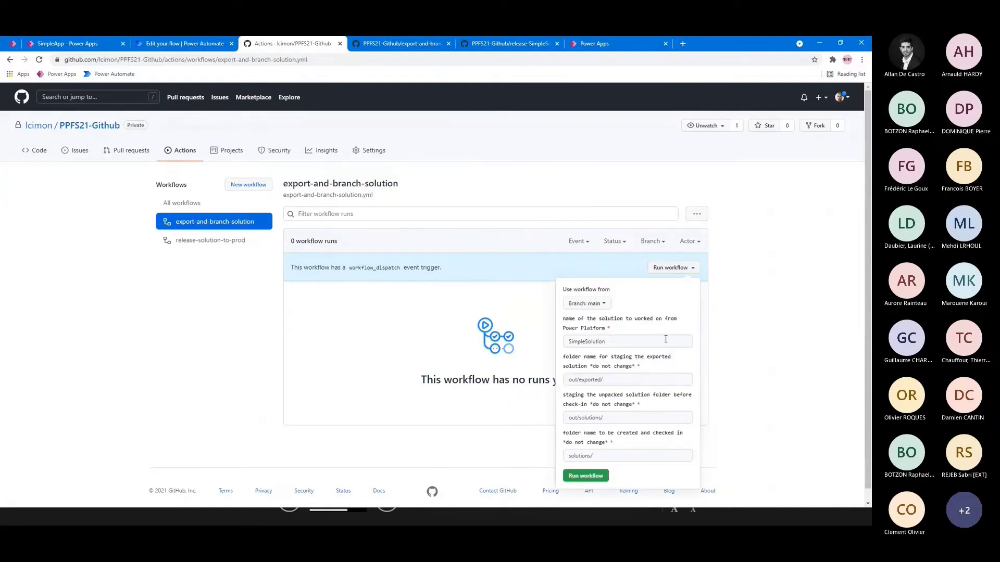
scroll(685, 266, "down", 1)
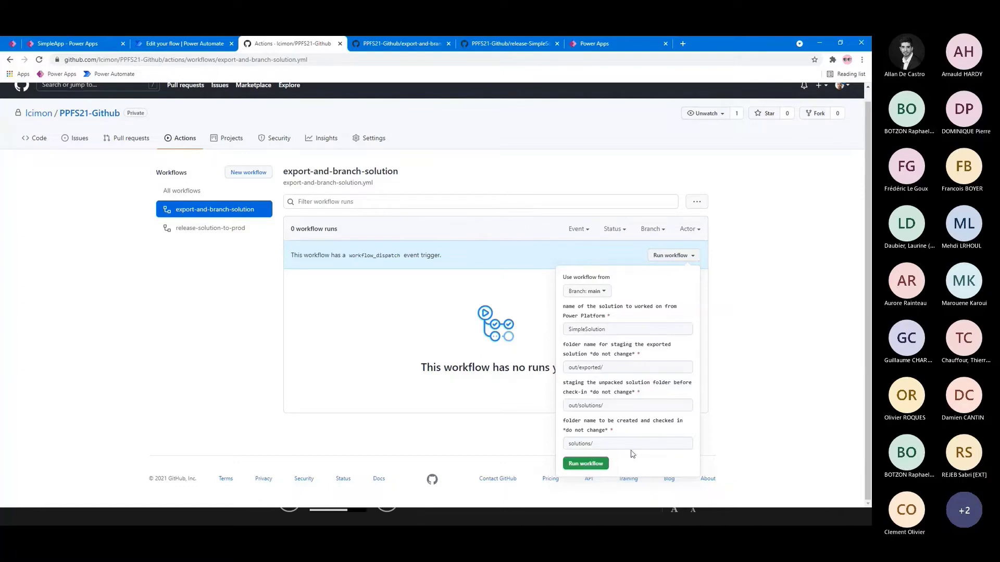
left_click(589, 467)
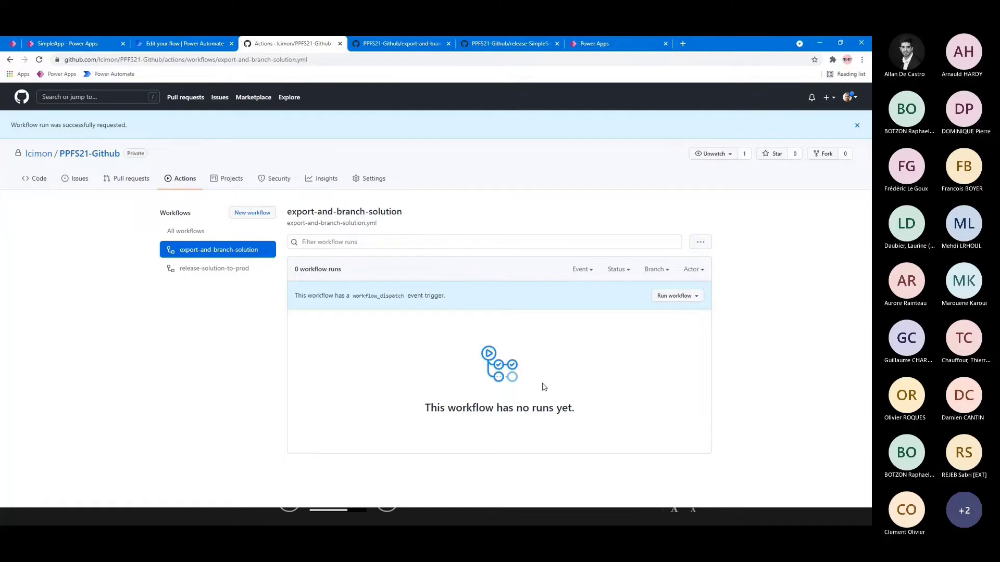
key("F5")
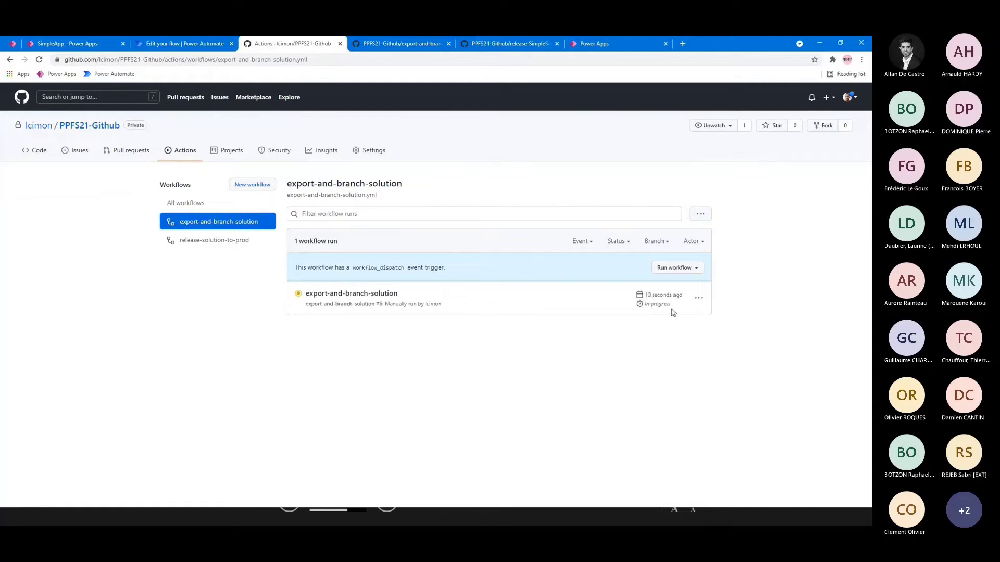
left_click(350, 294)
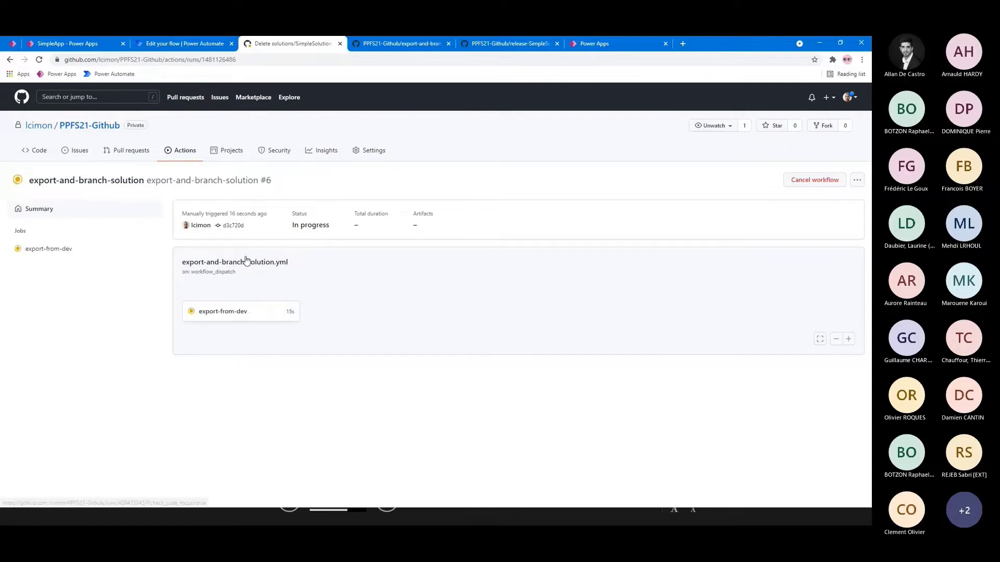
- Examine the workflow name and header comments in the export-and-branch-solution.yml file
left_click(387, 45)
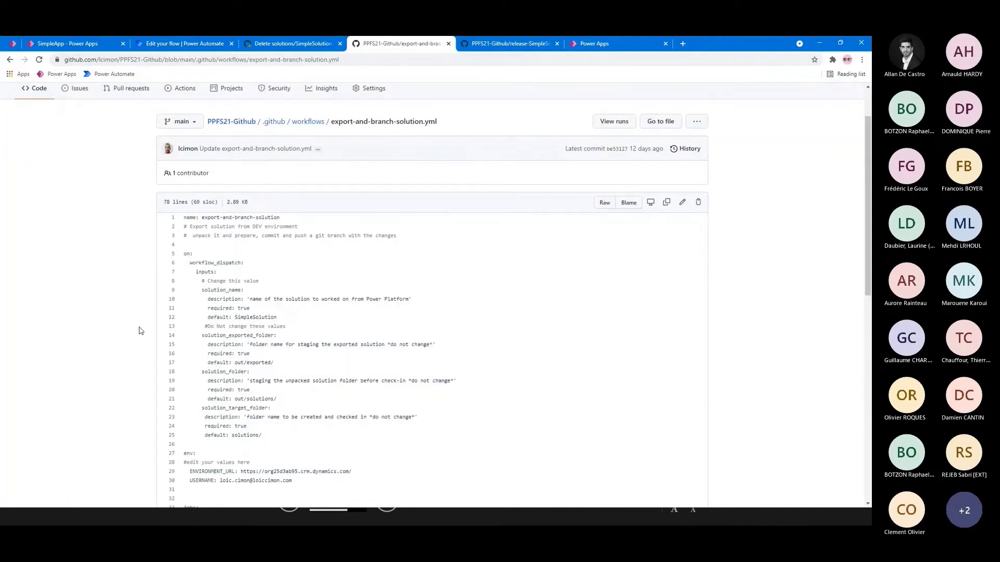
scroll(139, 330, "down", 2)
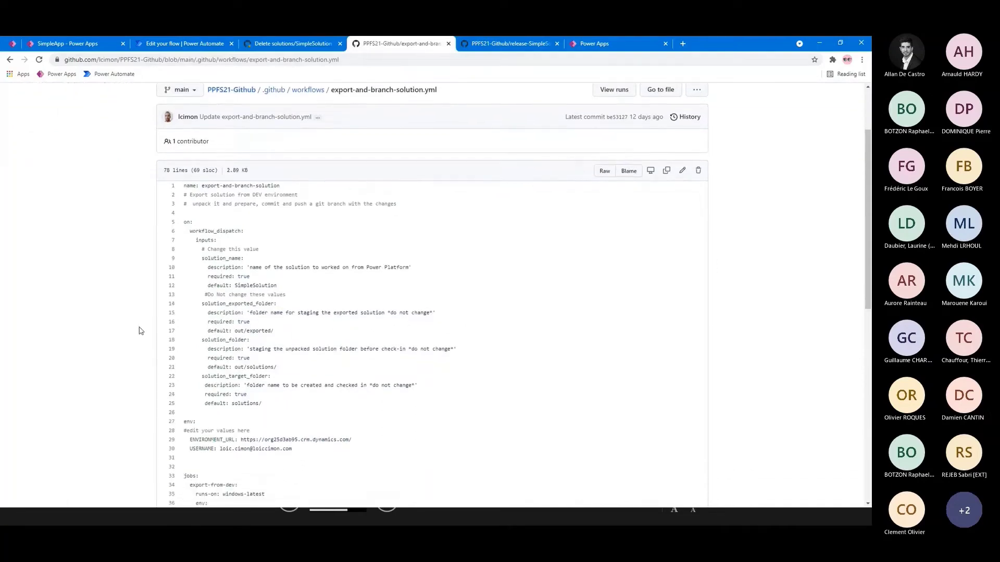
scroll(140, 331, "down", 1)
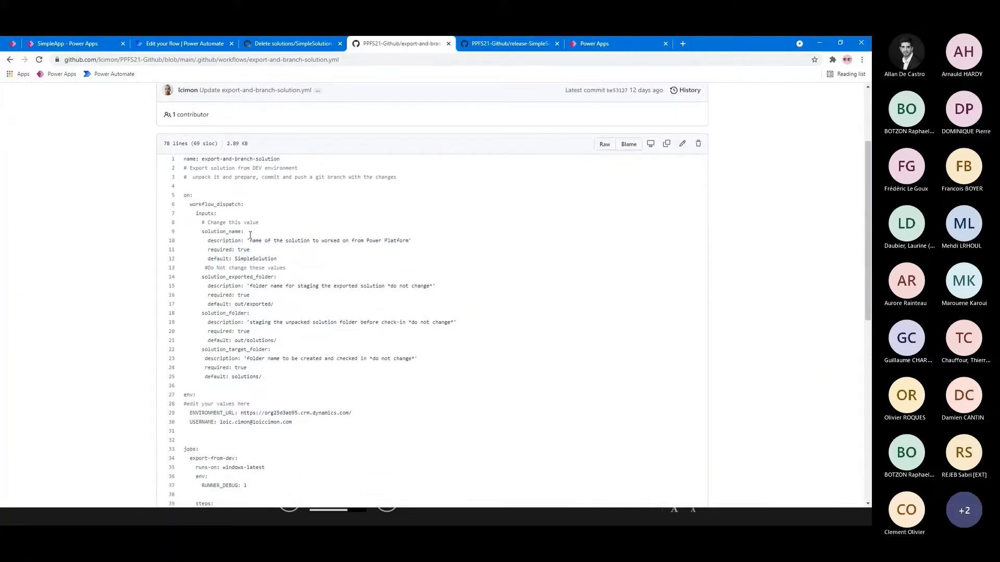
left_click_drag(202, 159, 281, 159)
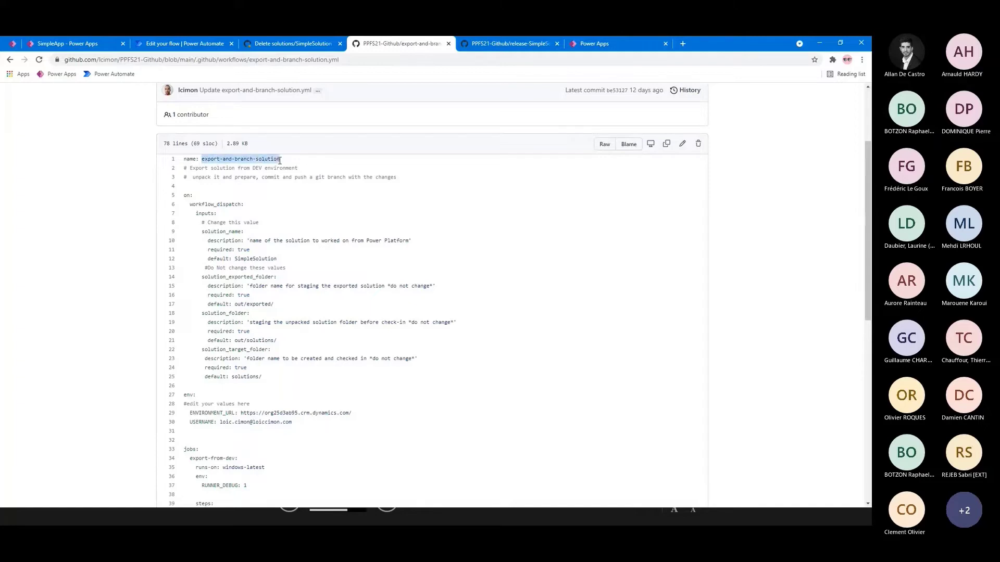
left_click(324, 264)
scroll(324, 264, "down", 1)
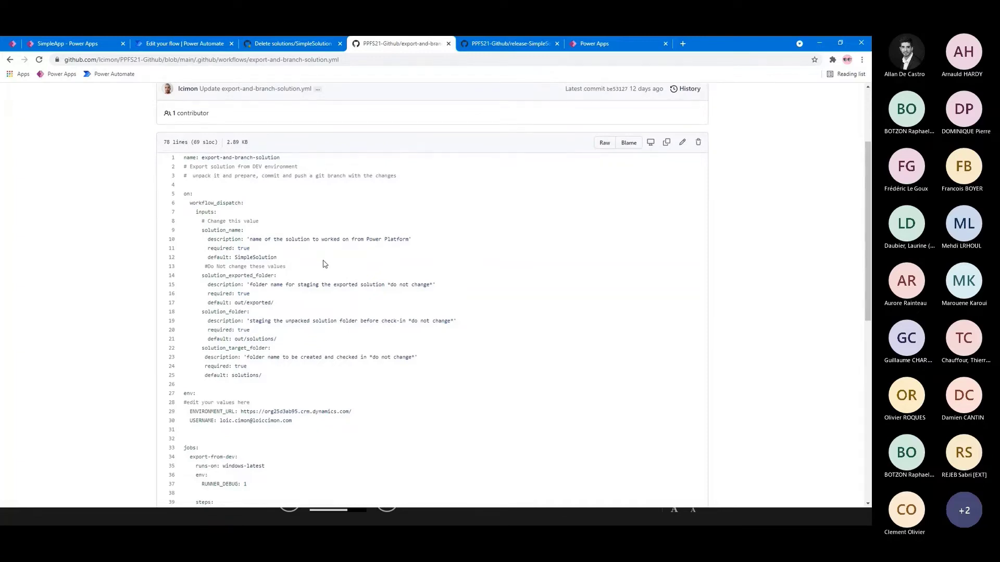
- Examine the on section of the YAML file, focusing on the workflow_dispatch trigger and its inputs
scroll(323, 264, "down", 1)
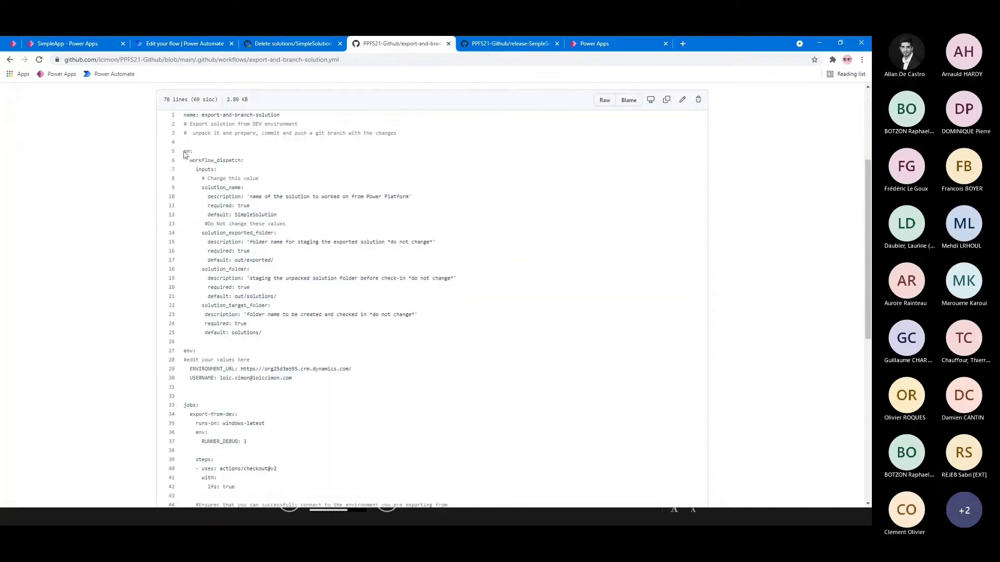
left_click_drag(185, 151, 293, 334)
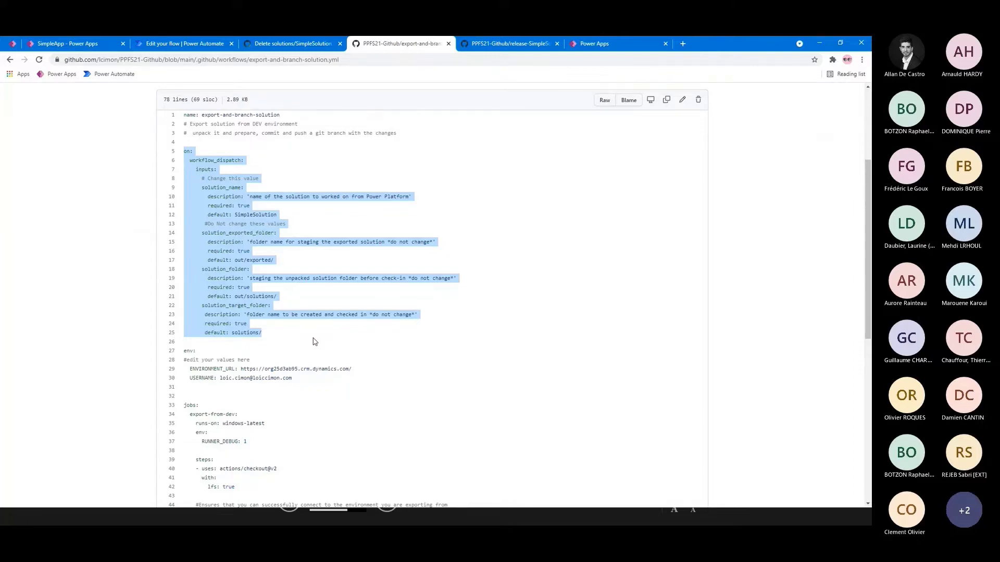
double_click(219, 160)
left_click(293, 194)
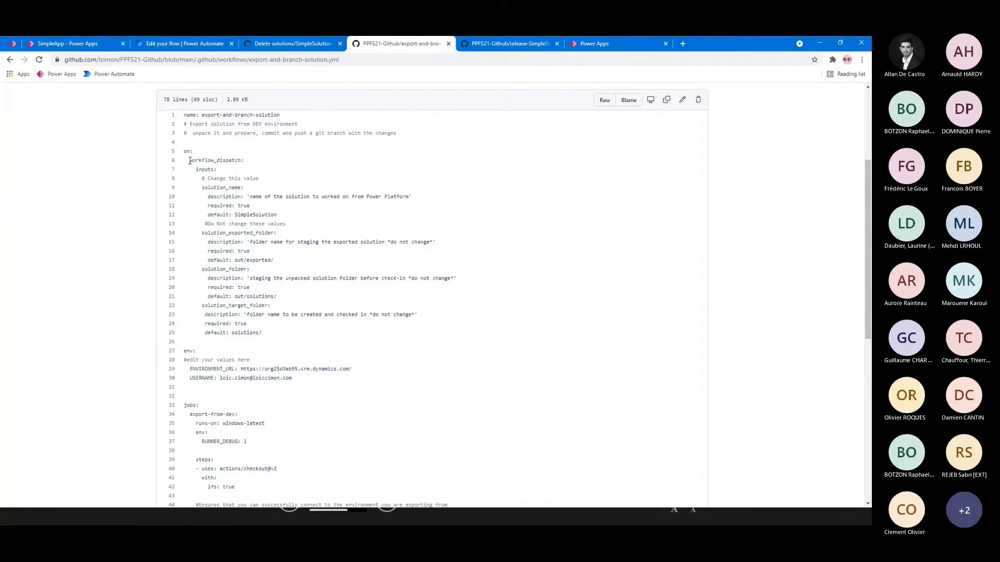
left_click_drag(189, 160, 238, 172)
left_click(249, 179)
- Check the export-and-branch-solution run, display the workflow's run form, and compare its inputs with those defined in the YAML file
left_click(289, 44)
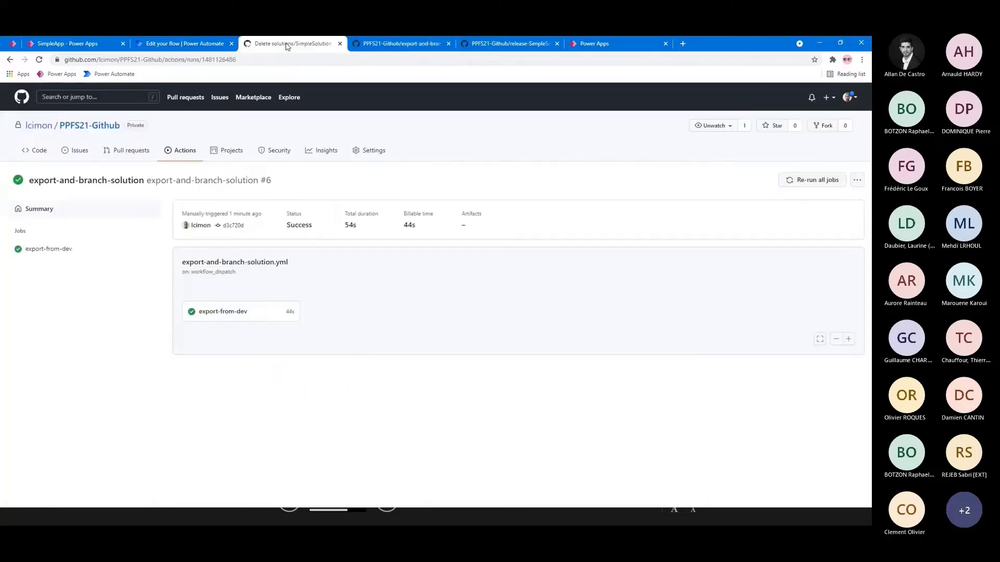
left_click(183, 151)
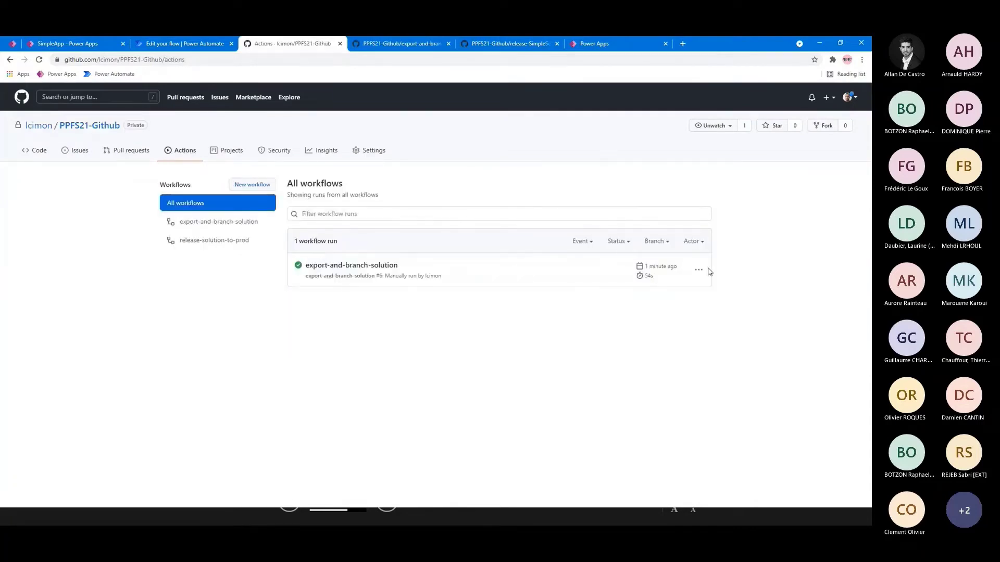
left_click(698, 270)
left_click(242, 230)
left_click(698, 267)
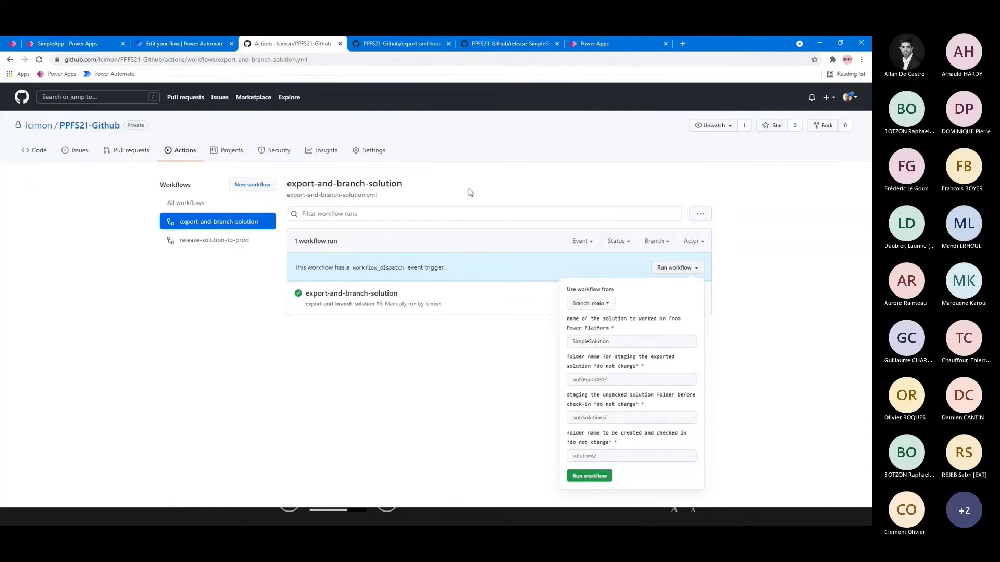
left_click(384, 43)
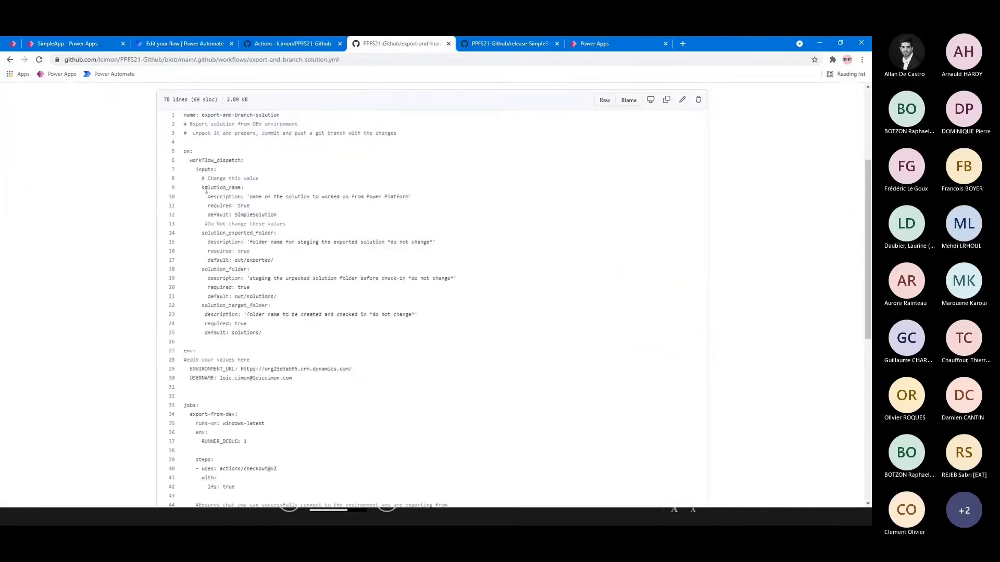
- Examine the four input definitions in the YAML file: solution_name, solution_exported_folder, solution_folder and solution_target_folder
left_click_drag(200, 187, 277, 215)
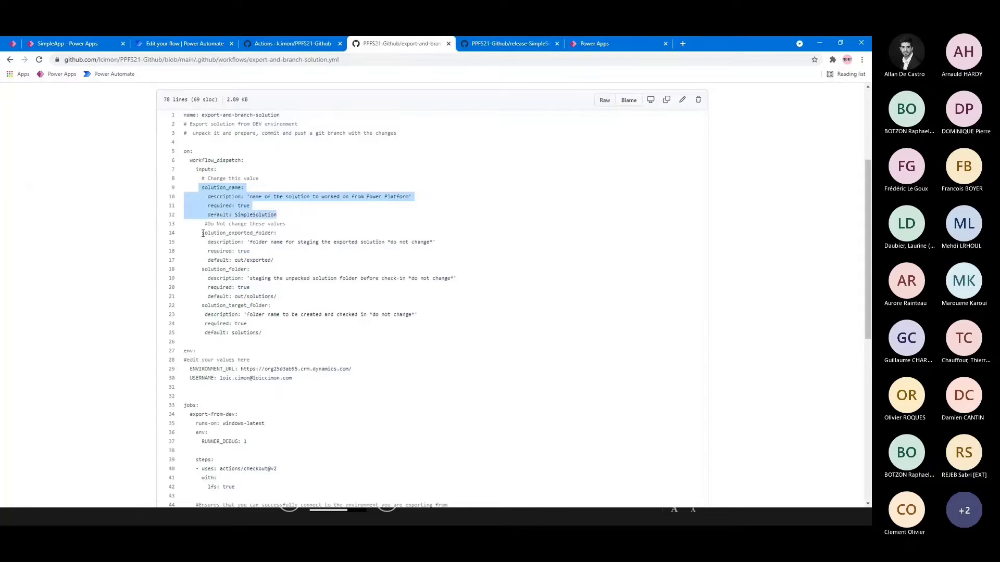
left_click_drag(202, 233, 276, 260)
left_click_drag(203, 269, 283, 297)
left_click_drag(202, 307, 267, 338)
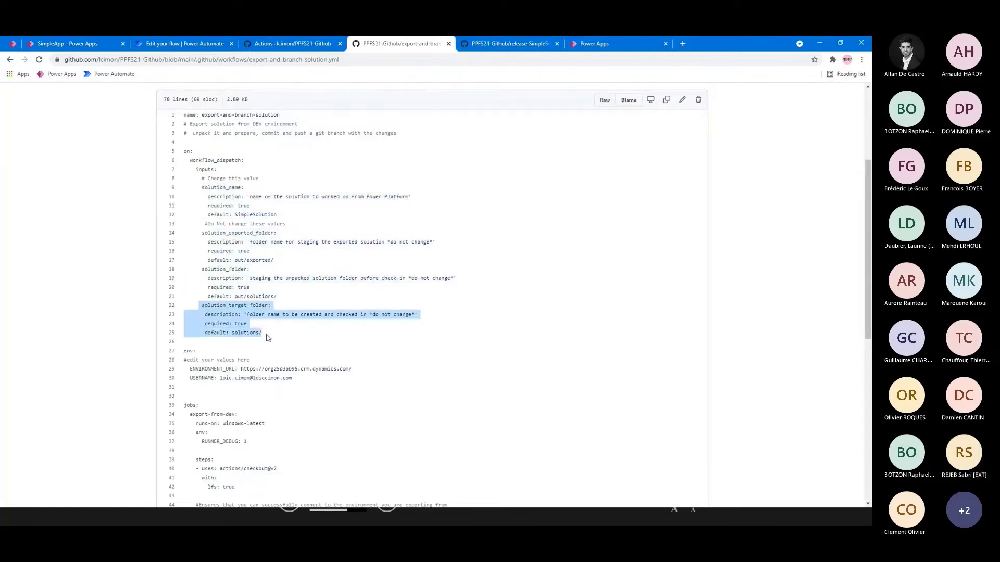
- Examine the env section of the YAML file, focusing on the ENVIRONMENT_URL value and the USERNAME variable
scroll(267, 337, "down", 1)
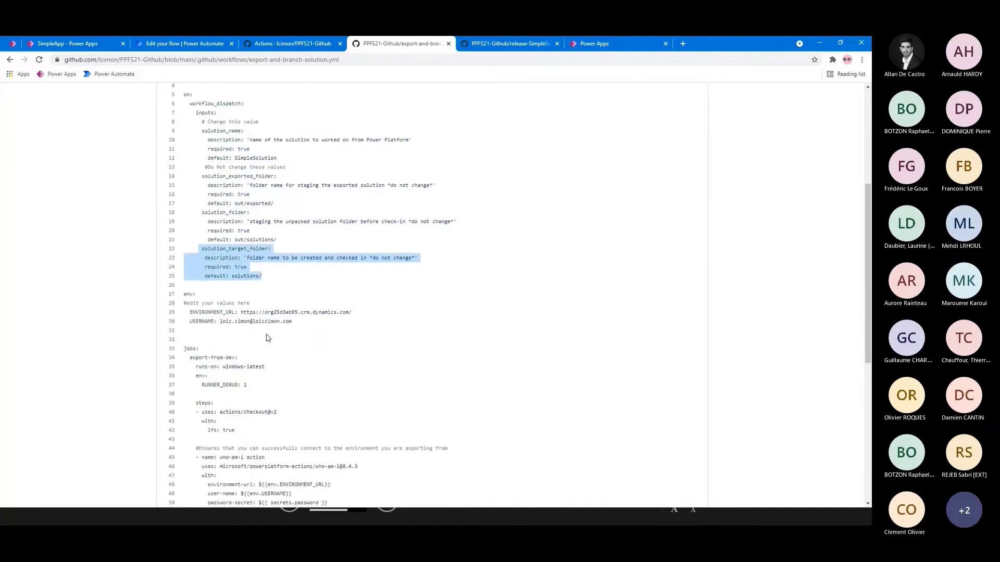
left_click(301, 327)
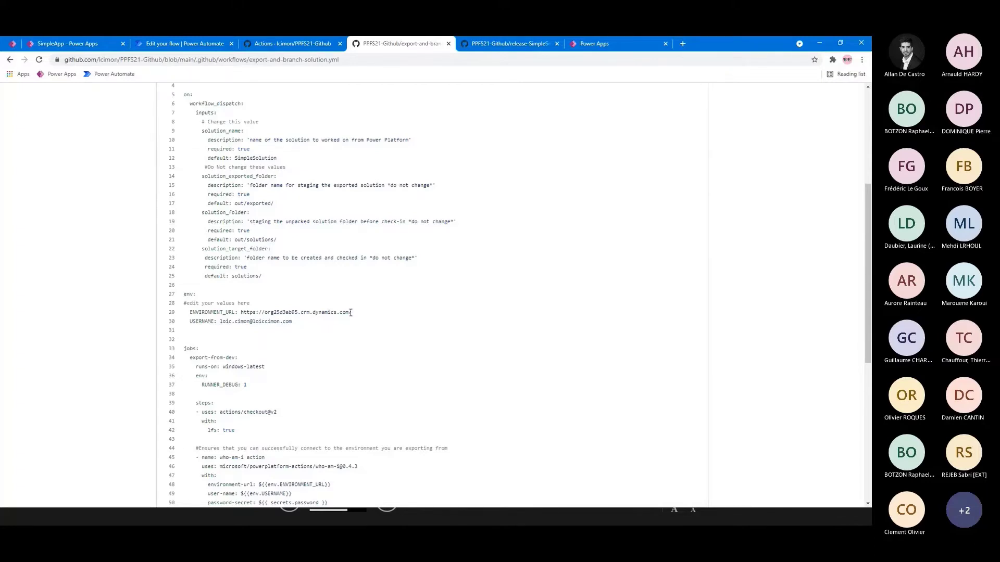
left_click_drag(352, 312, 240, 311)
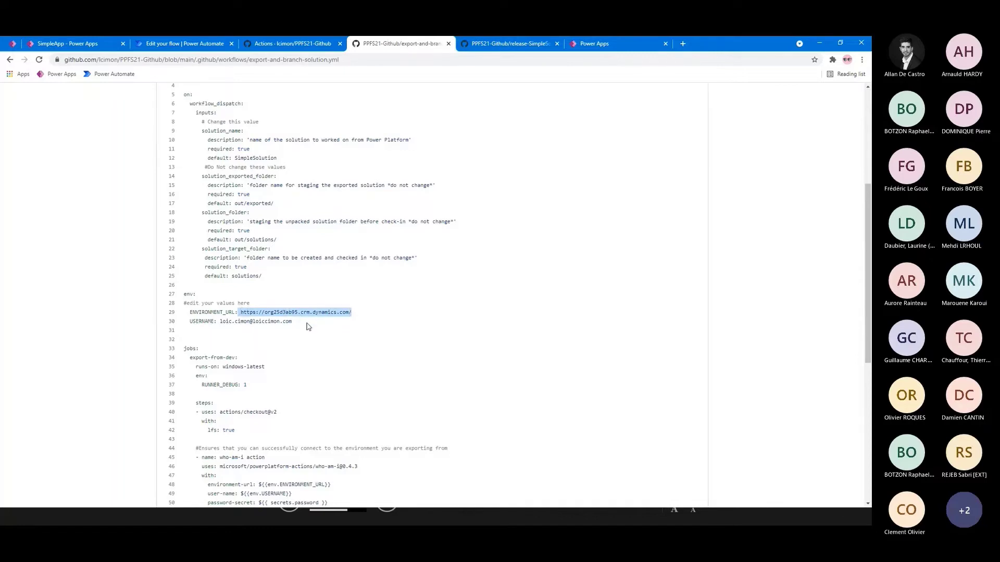
scroll(309, 327, "down", 1)
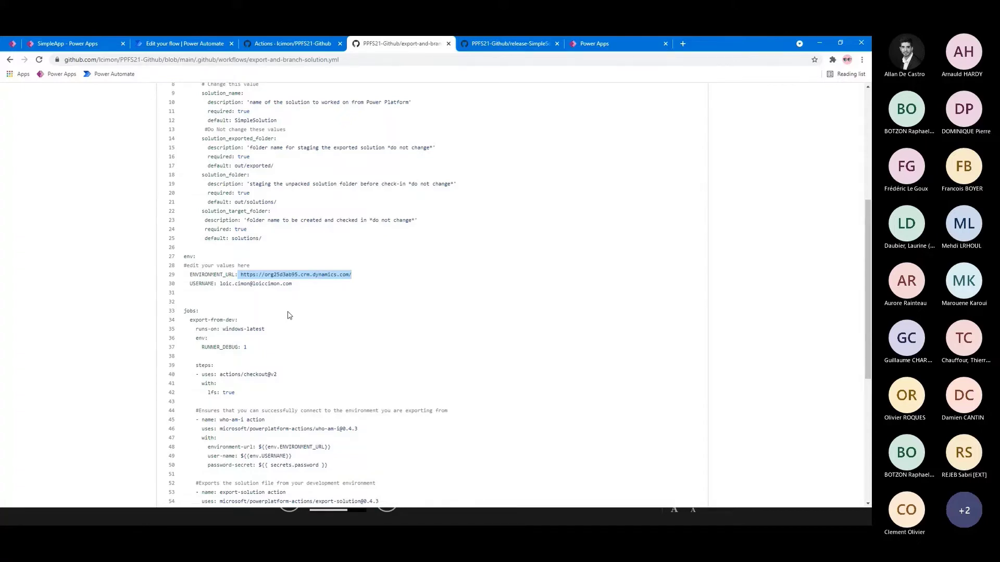
- Examine the export-from-dev job and its who-am-i action, highlighting the microsoft/powerplatform-actions reference
scroll(290, 315, "down", 3)
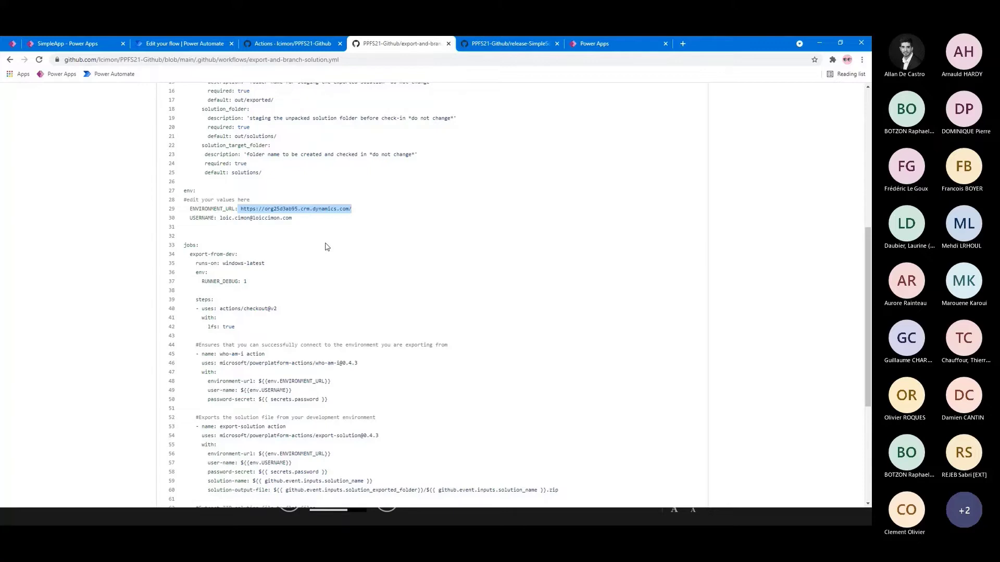
scroll(326, 247, "down", 3)
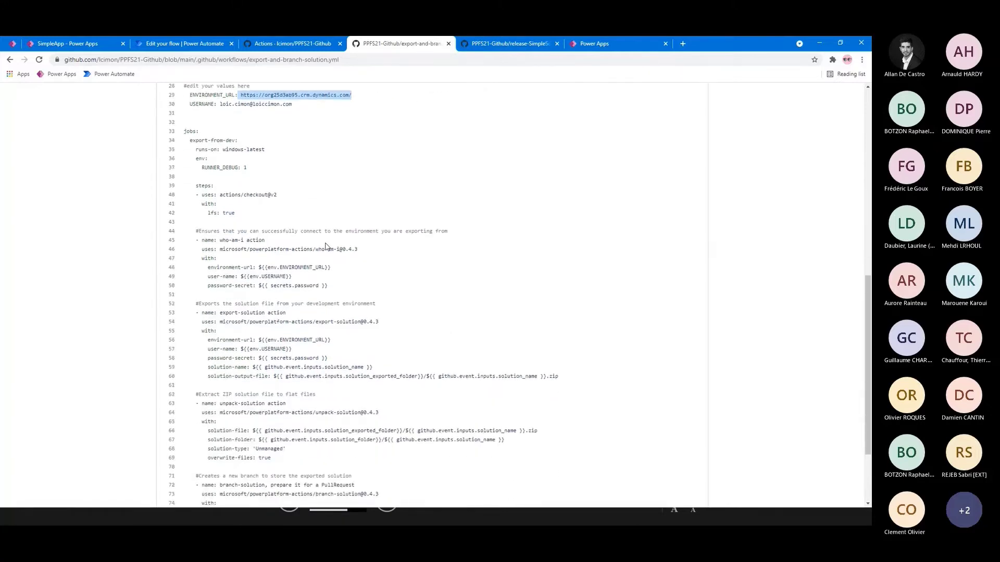
scroll(327, 247, "down", 1)
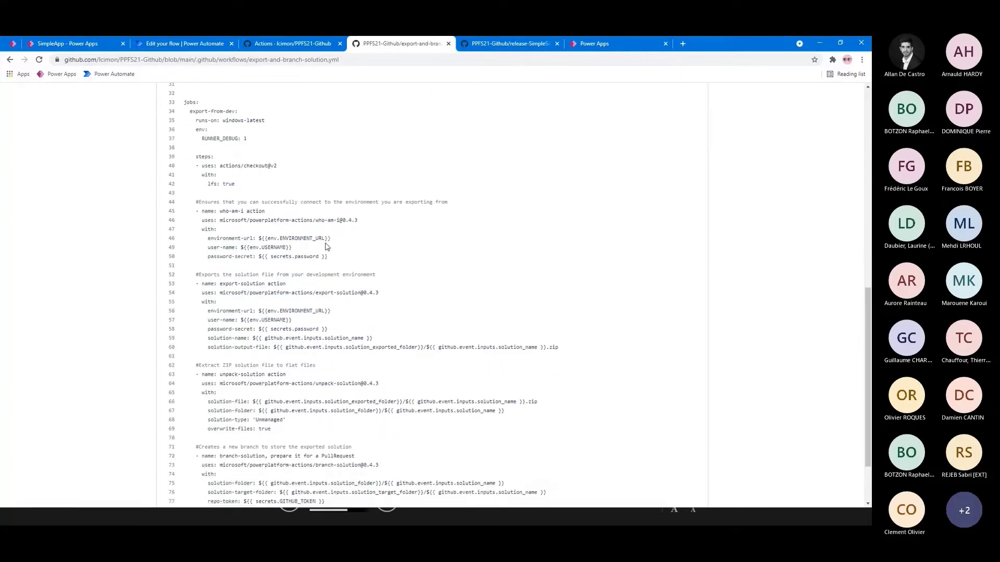
scroll(326, 247, "down", 1)
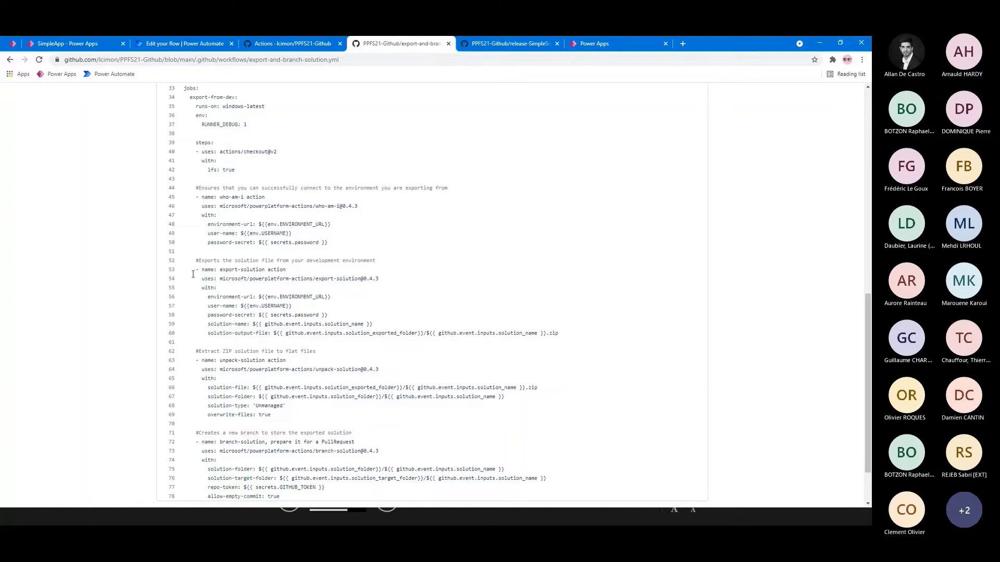
left_click_drag(196, 196, 354, 248)
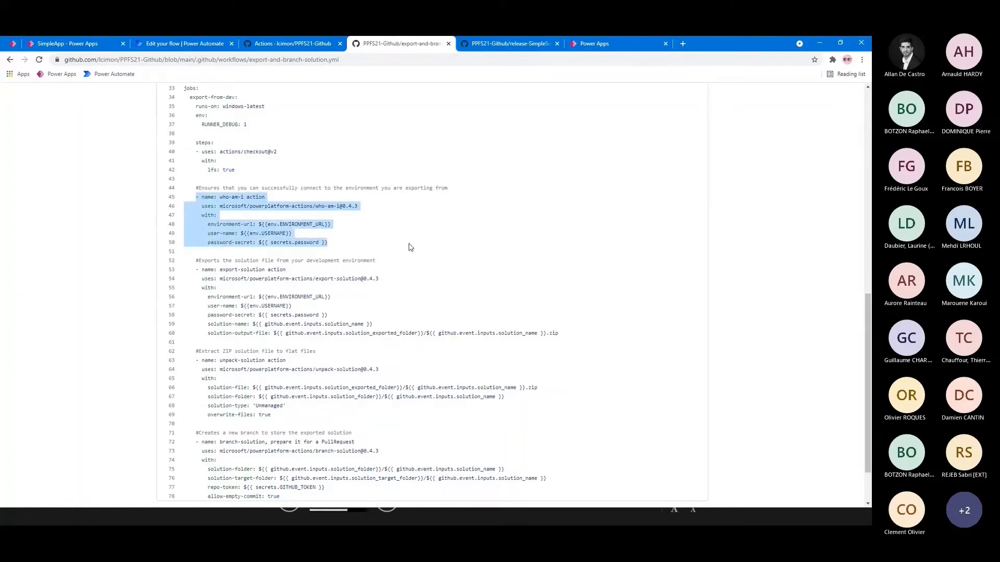
left_click(263, 211)
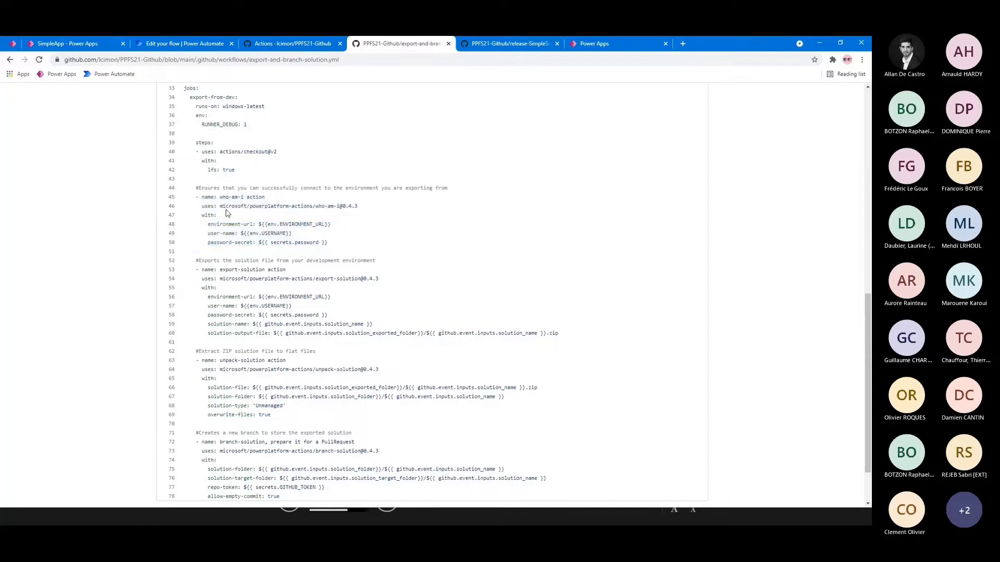
left_click_drag(219, 207, 316, 207)
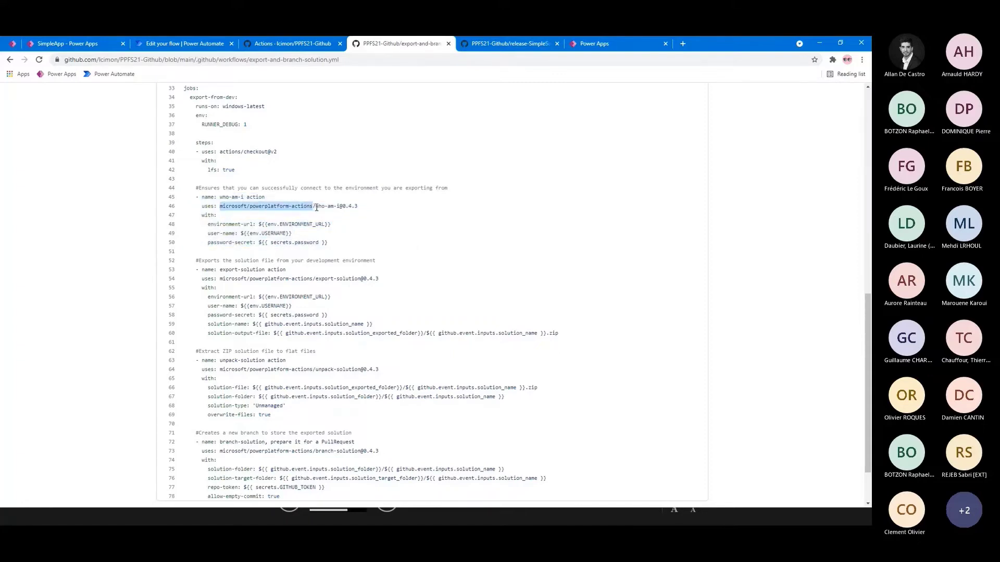
left_click(346, 242)
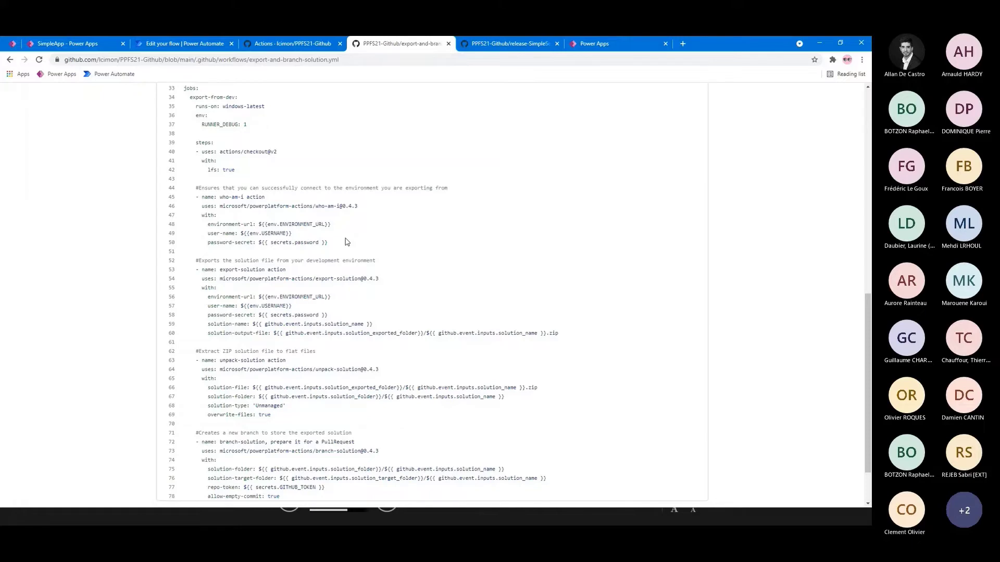
- Examine the export-solution action, highlighting its environment URL, user name and password-secret parameters, and enlarge the page text
scroll(346, 241, "down", 2)
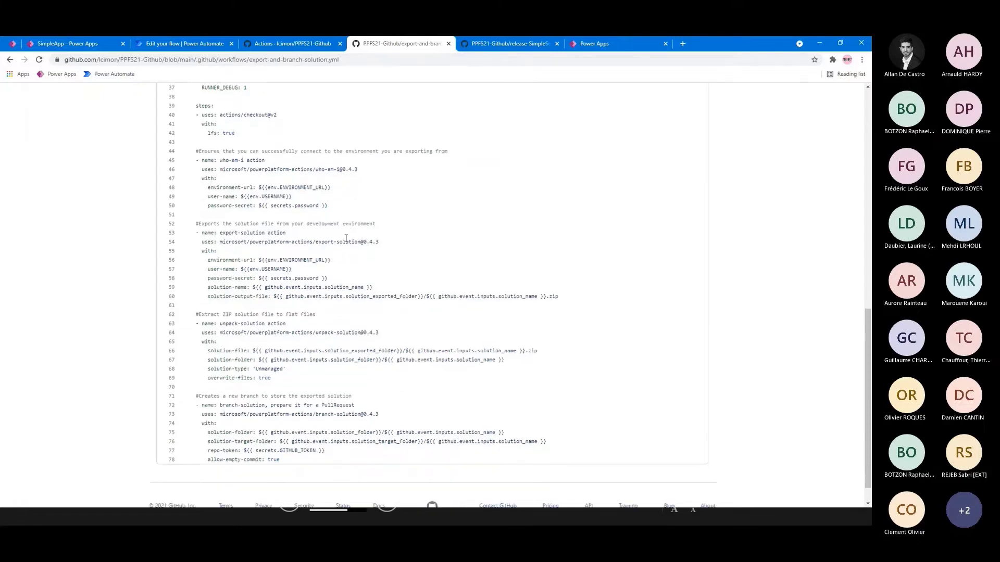
scroll(298, 258, "down", 1)
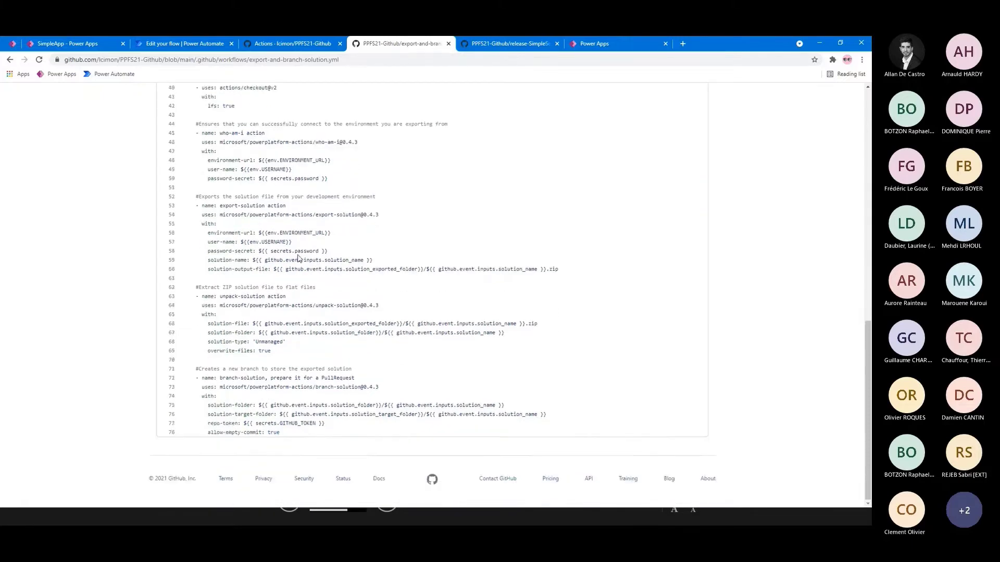
left_click_drag(202, 205, 372, 260)
left_click_drag(543, 268, 370, 280)
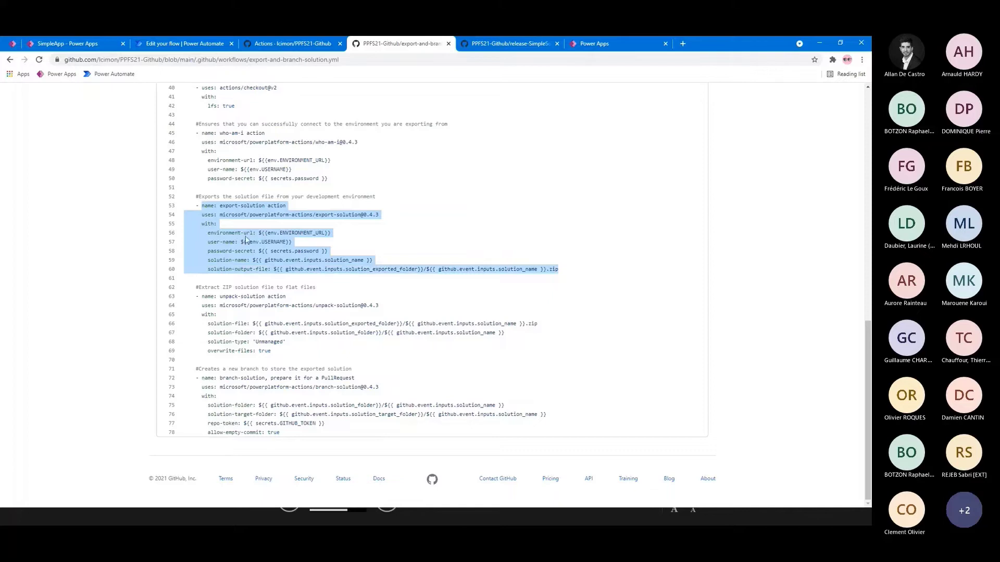
left_click_drag(259, 233, 333, 238)
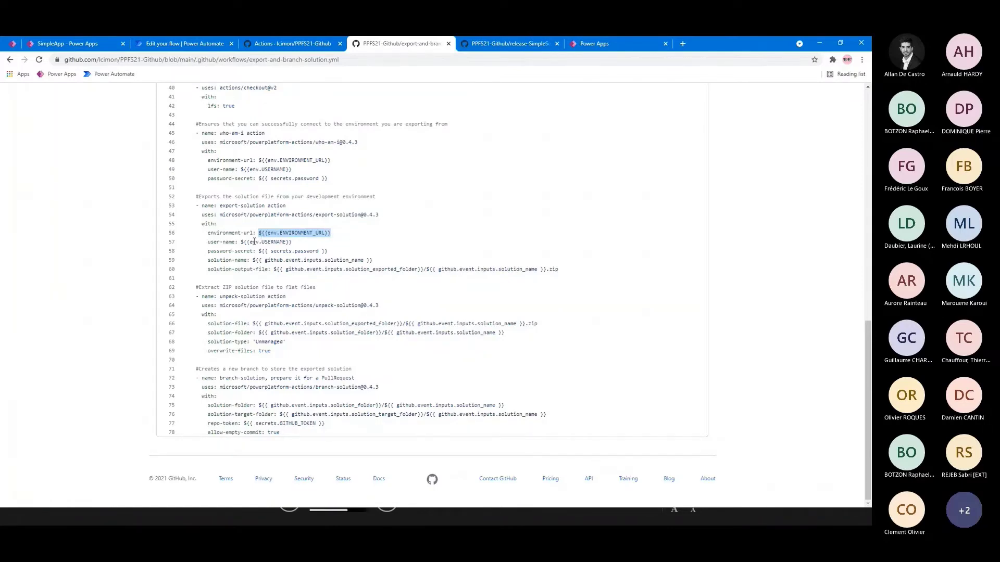
double_click(272, 243)
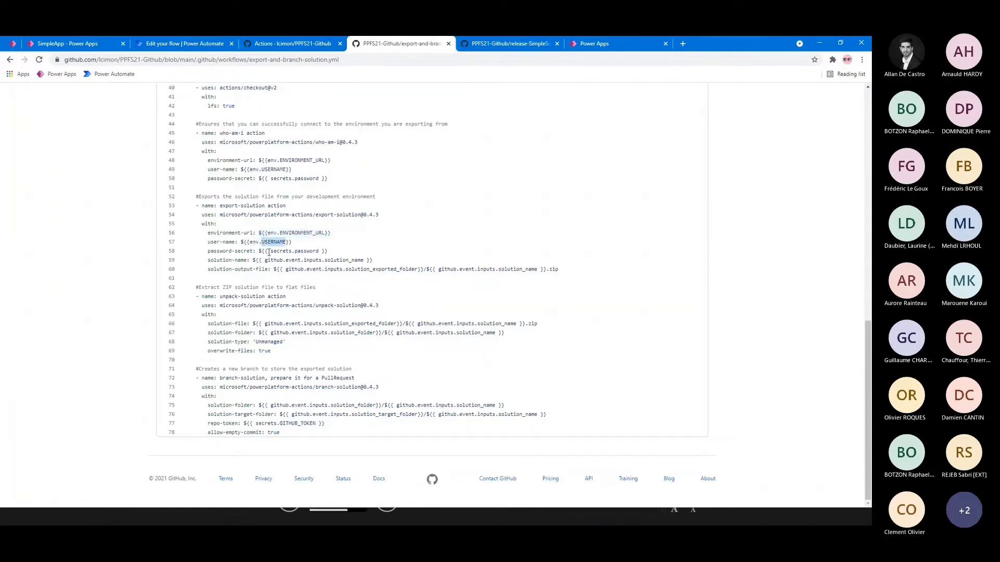
left_click_drag(258, 251, 328, 252)
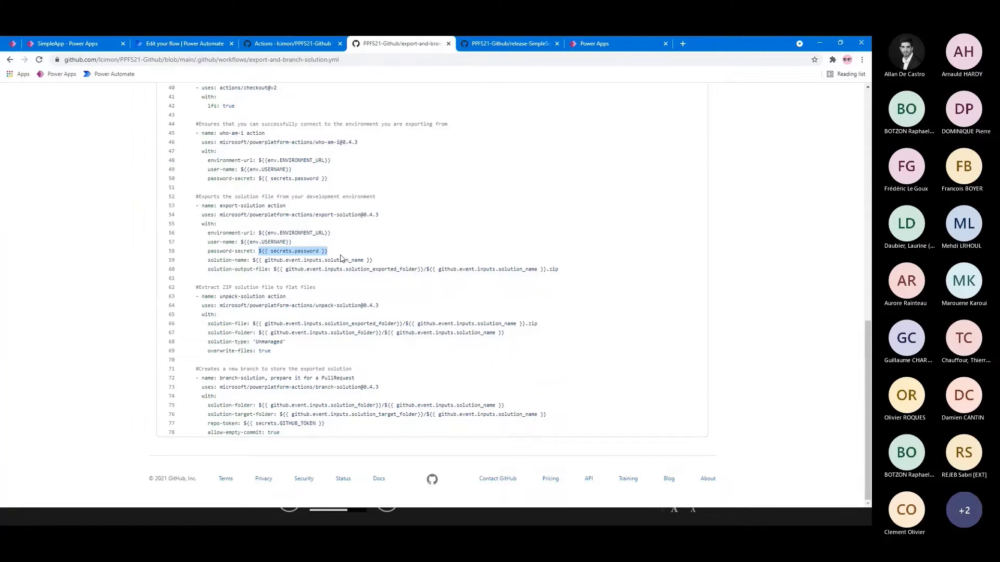
key("ctrl+plus")
key("ctrl+plus")
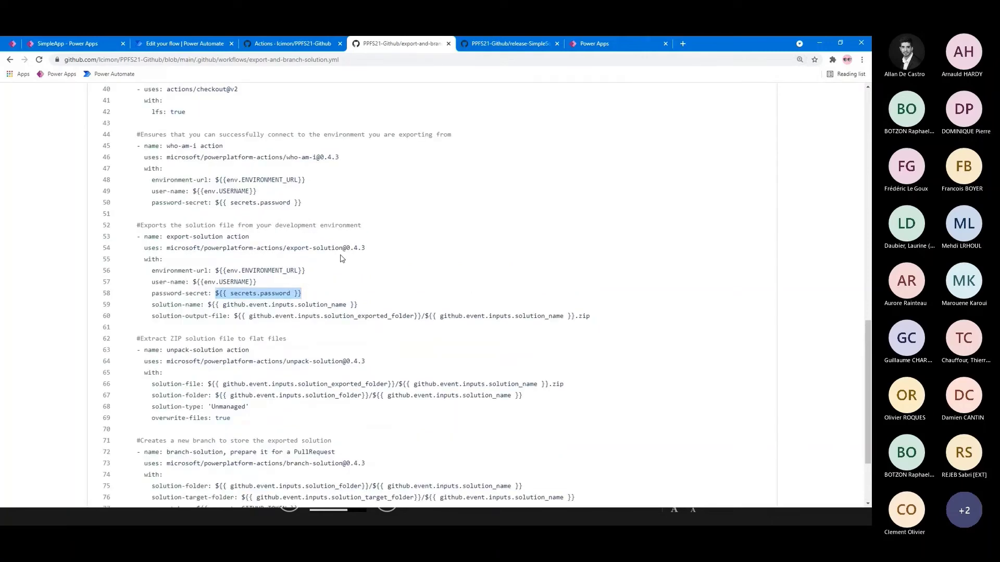
scroll(341, 258, "down", 1)
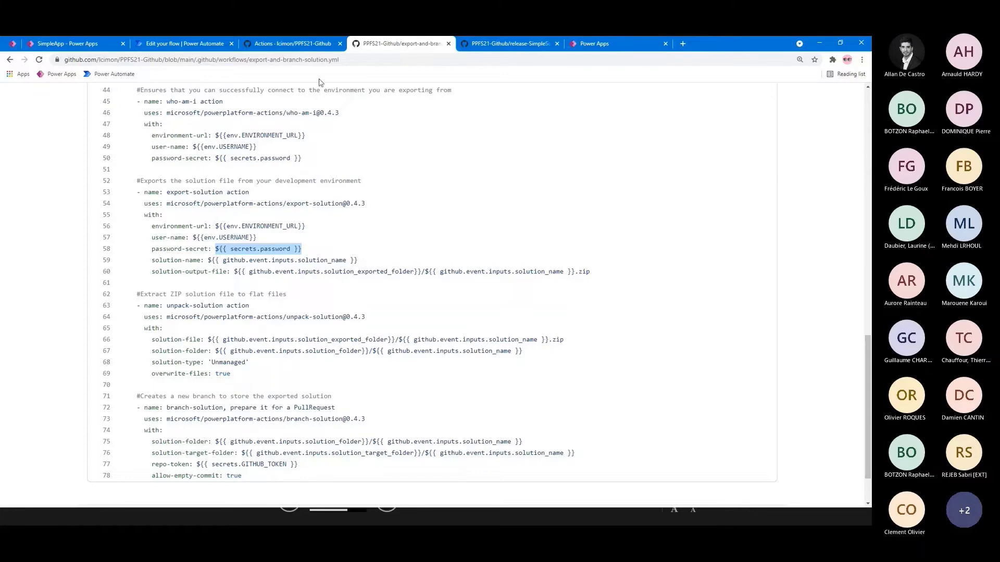
- Open the Actions secrets page in the PPFS21-Github repository settings to view where the password secret is stored
left_click(303, 45)
left_click(463, 180)
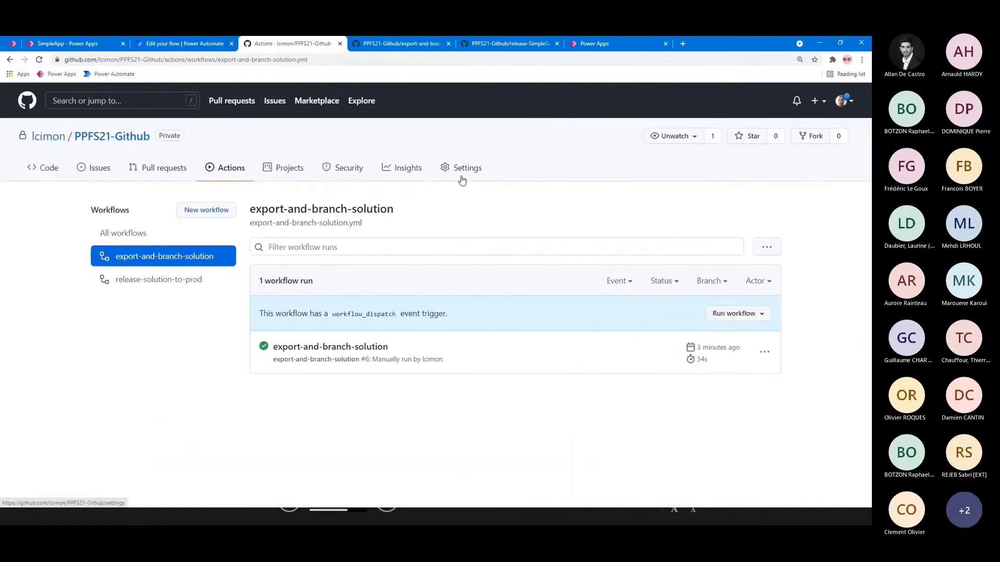
left_click(462, 180)
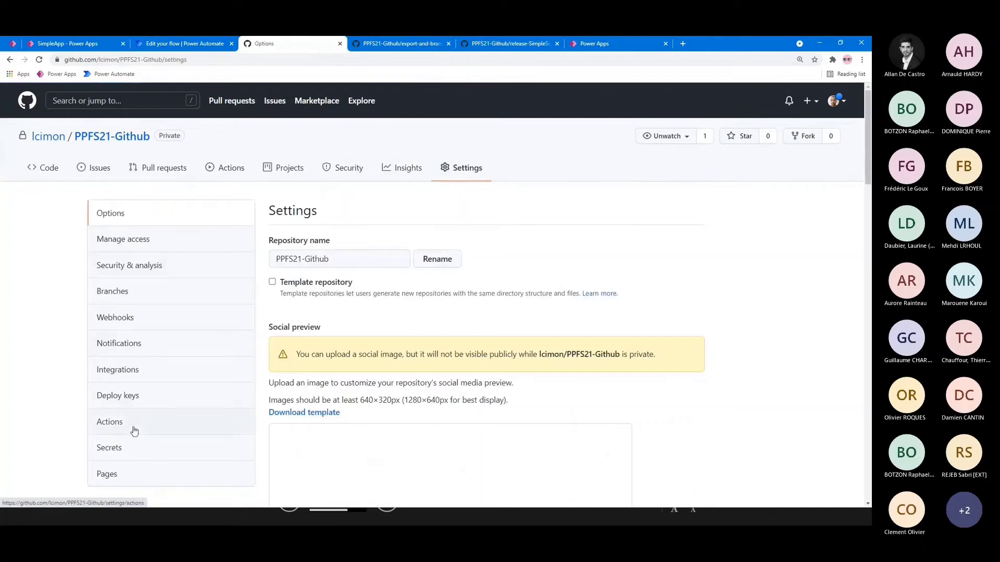
left_click(127, 448)
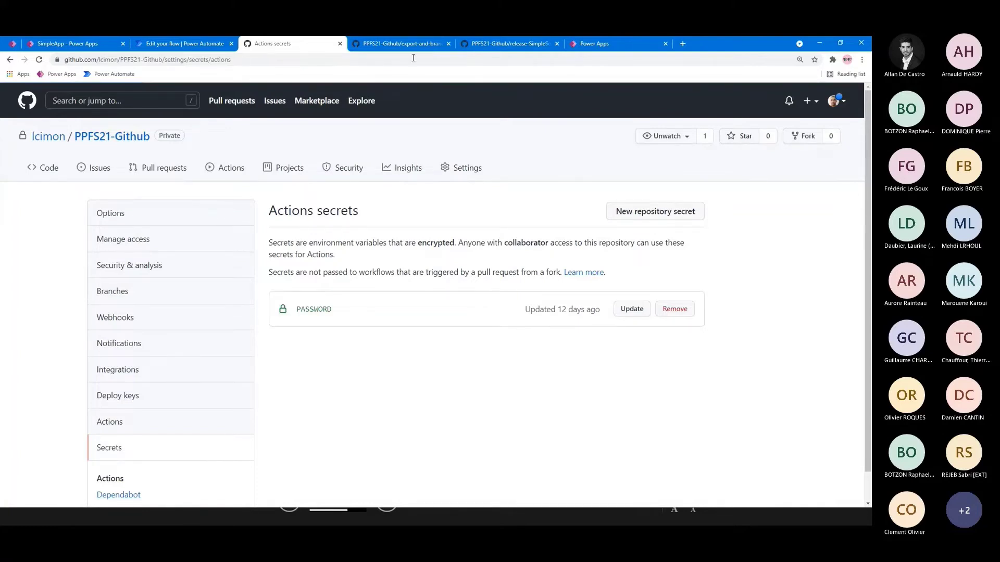
- Return to export-and-branch-solution.yml and examine the solution-name and solution-output-file parameters of the export-solution action
left_click(399, 45)
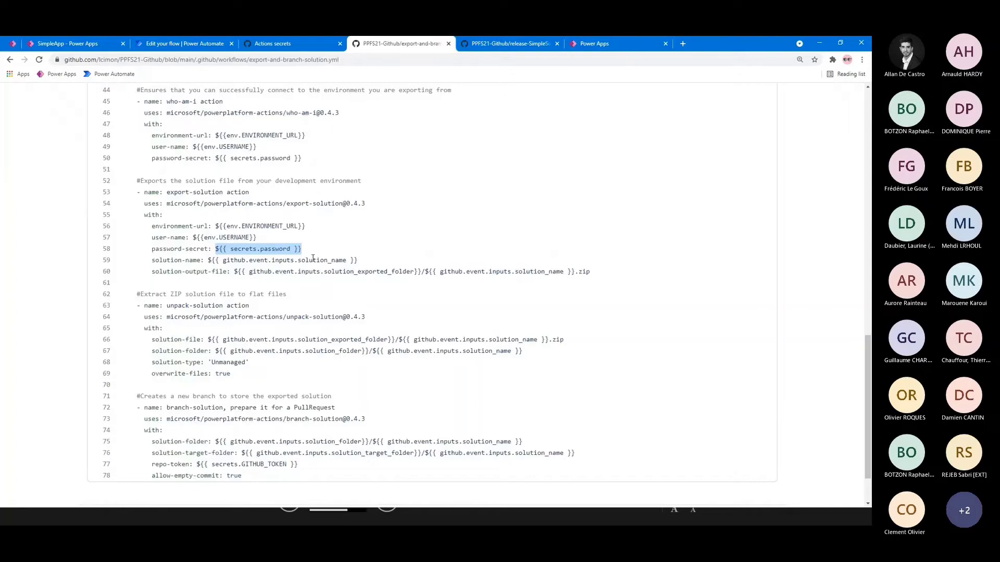
left_click(242, 269)
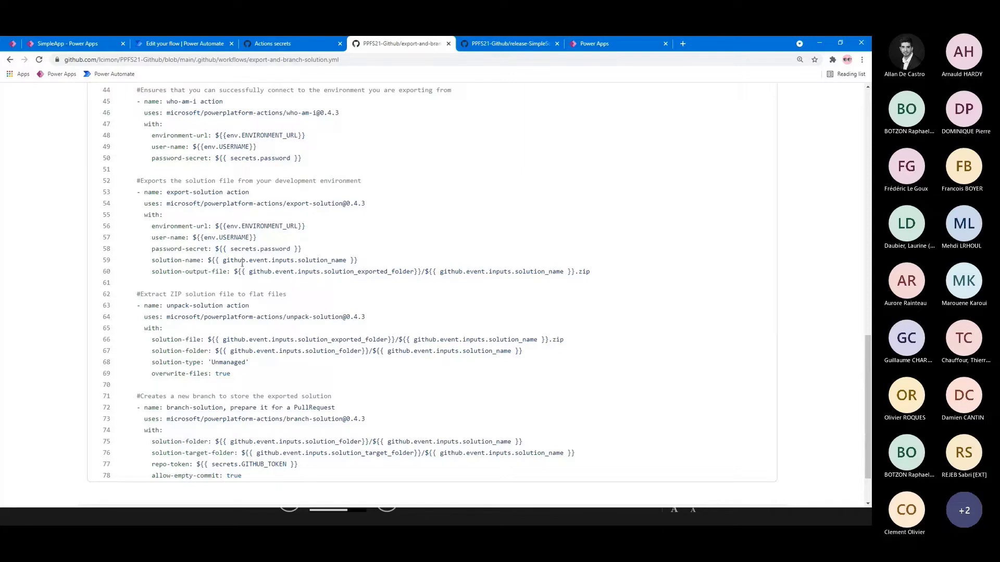
left_click_drag(151, 260, 229, 272)
left_click(259, 268)
- Examine the unpack-solution and branch-solution actions at the end of the YAML file and review the sequence of job steps
scroll(216, 296, "down", 2)
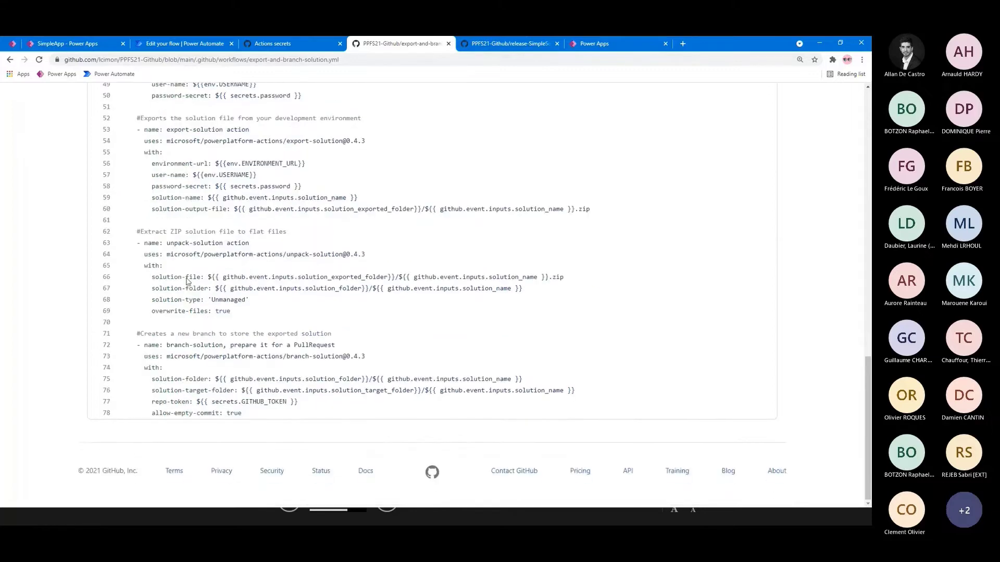
left_click_drag(144, 243, 246, 318)
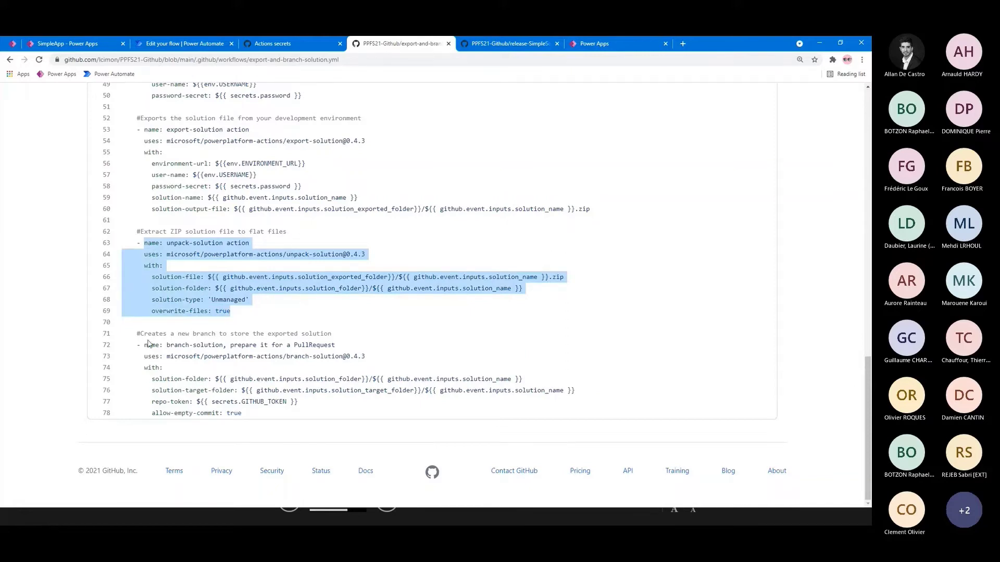
left_click_drag(147, 343, 275, 415)
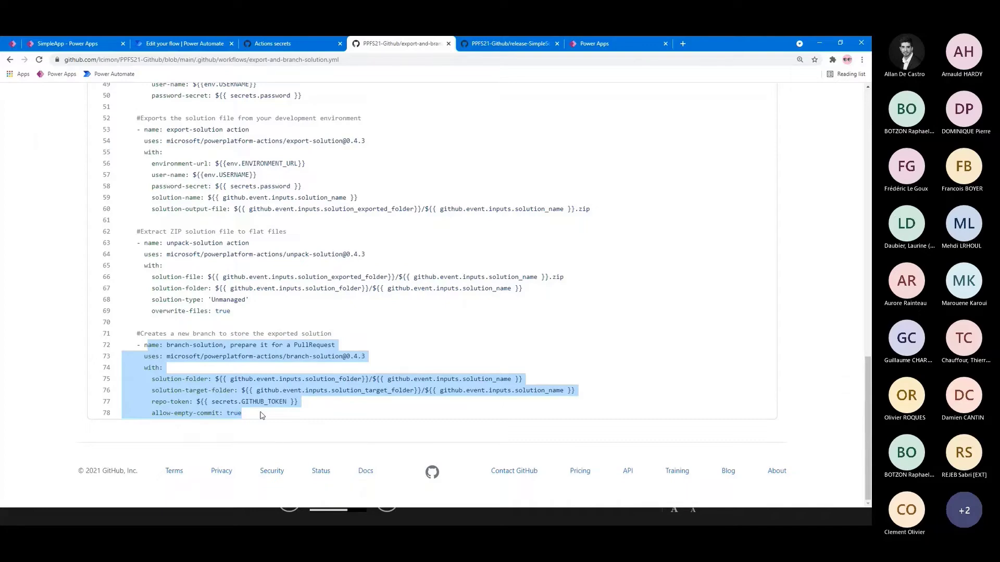
scroll(262, 415, "up", 1)
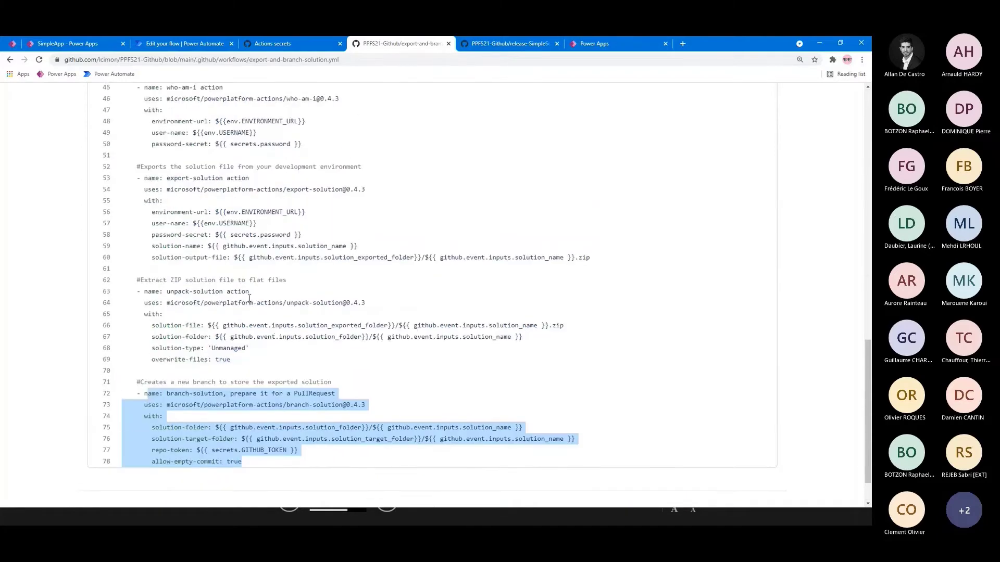
scroll(225, 381, "up", 1)
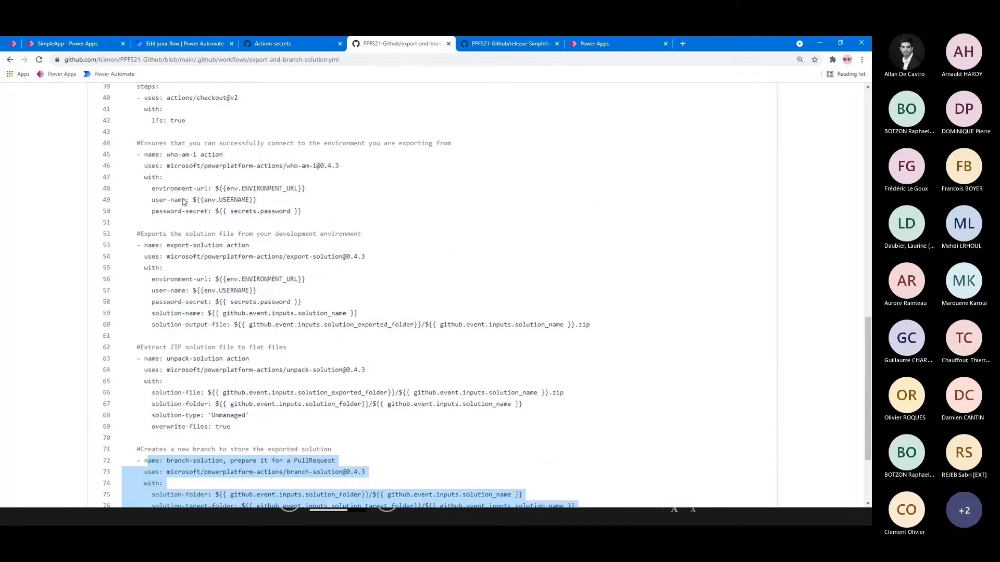
scroll(229, 338, "down", 2)
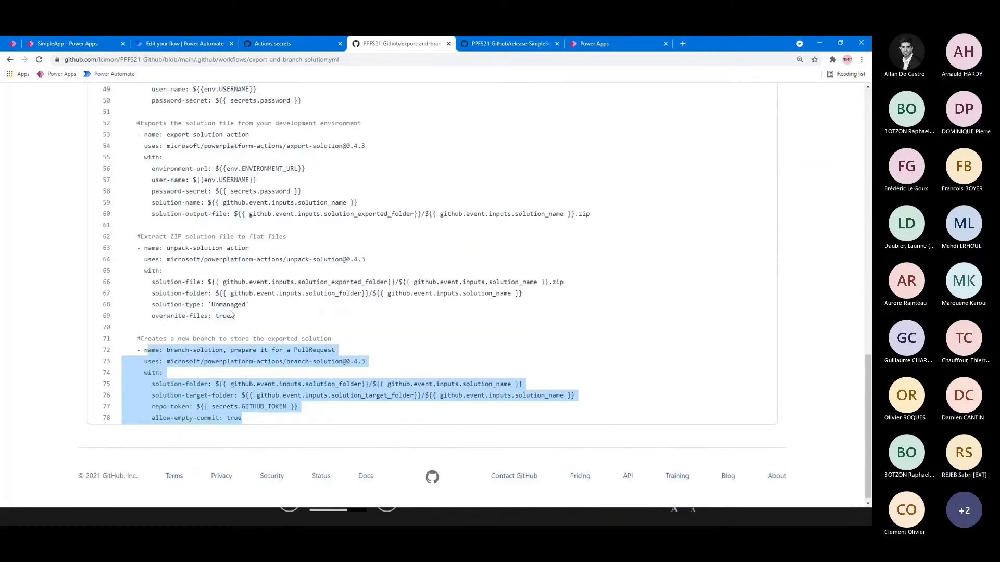
- Go back to the repository's workflow runs and open the summary of export-and-branch-solution run #6
left_click(273, 46)
left_click(226, 172)
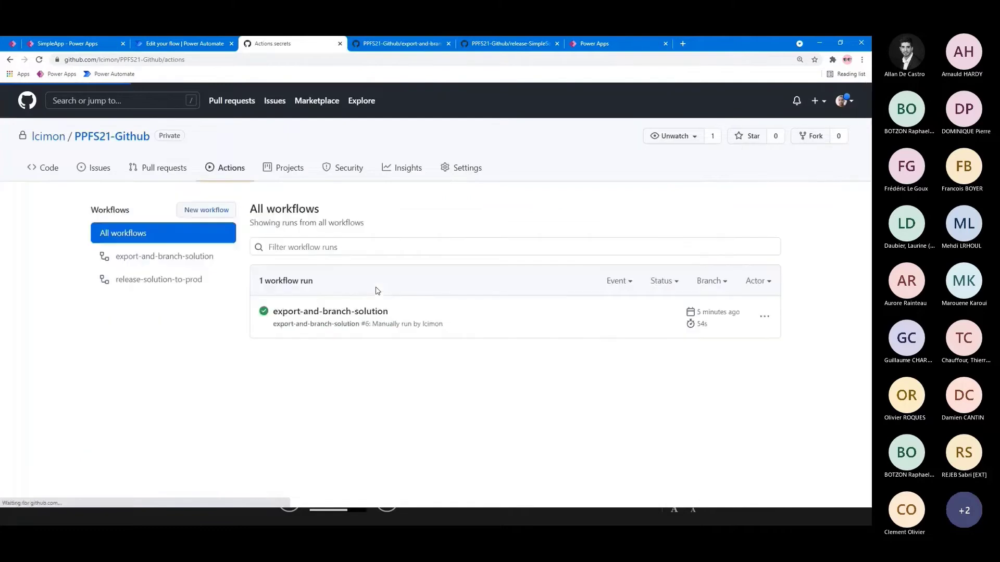
left_click(336, 312)
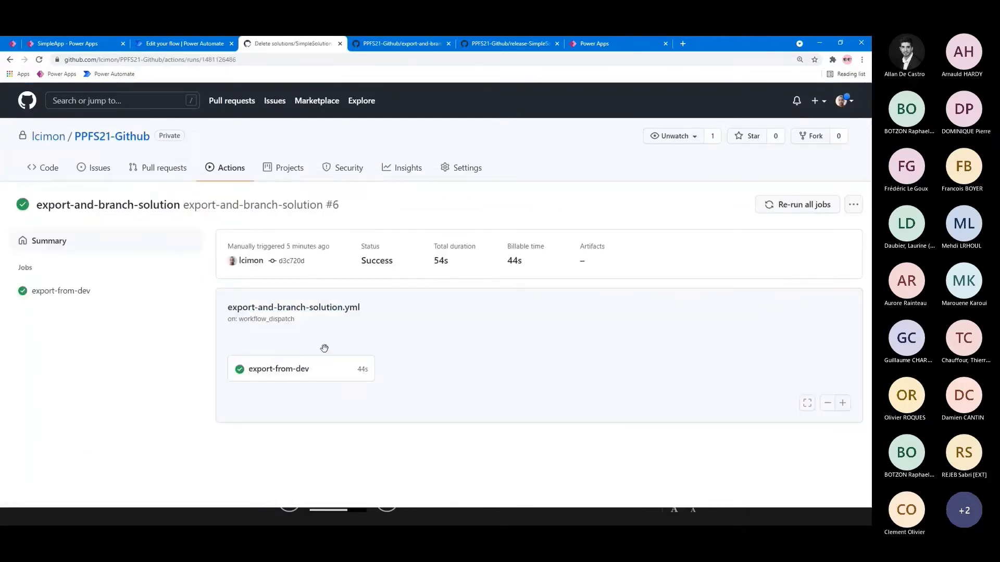
left_click(304, 374)
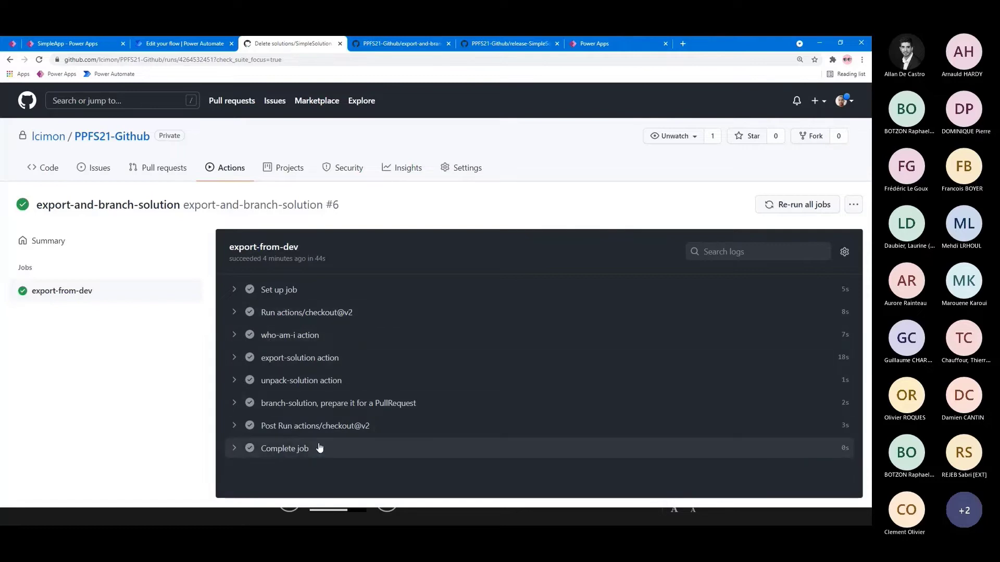
left_click(52, 172)
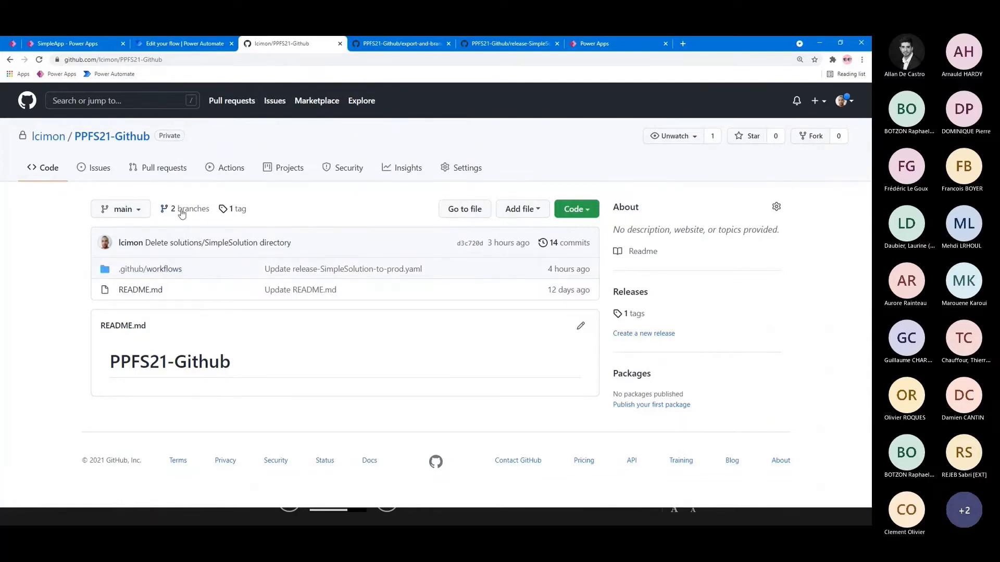
left_click(127, 211)
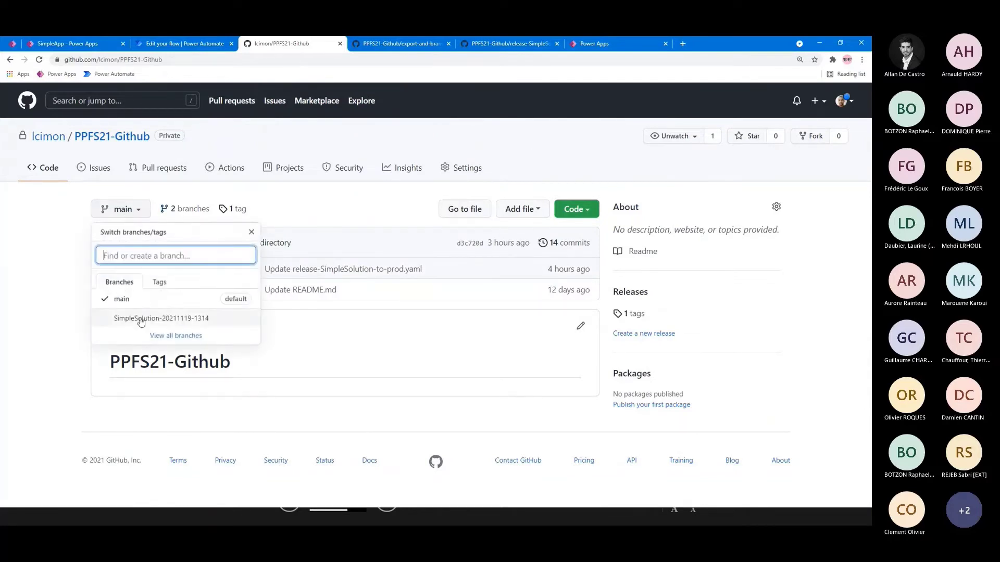
left_click(191, 326)
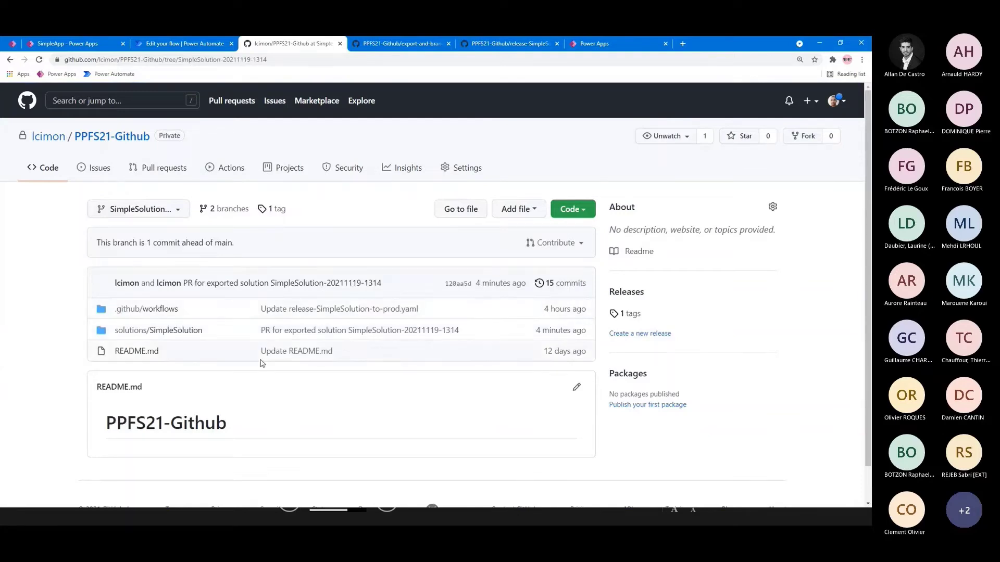
- Examine the exported solution's CanvasApps and Workflows folders under solutions/SimpleSolution in the branch
left_click(154, 332)
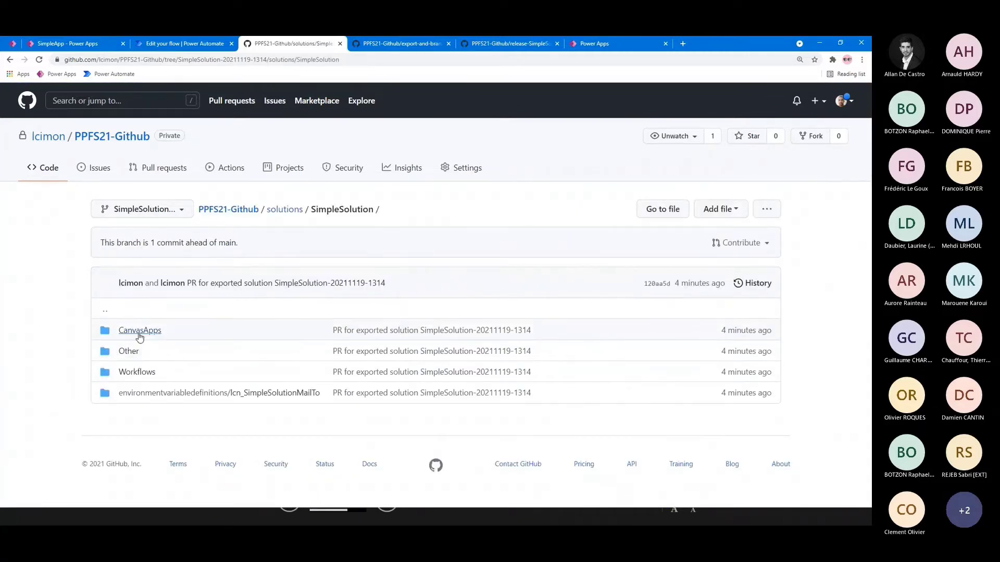
left_click(139, 332)
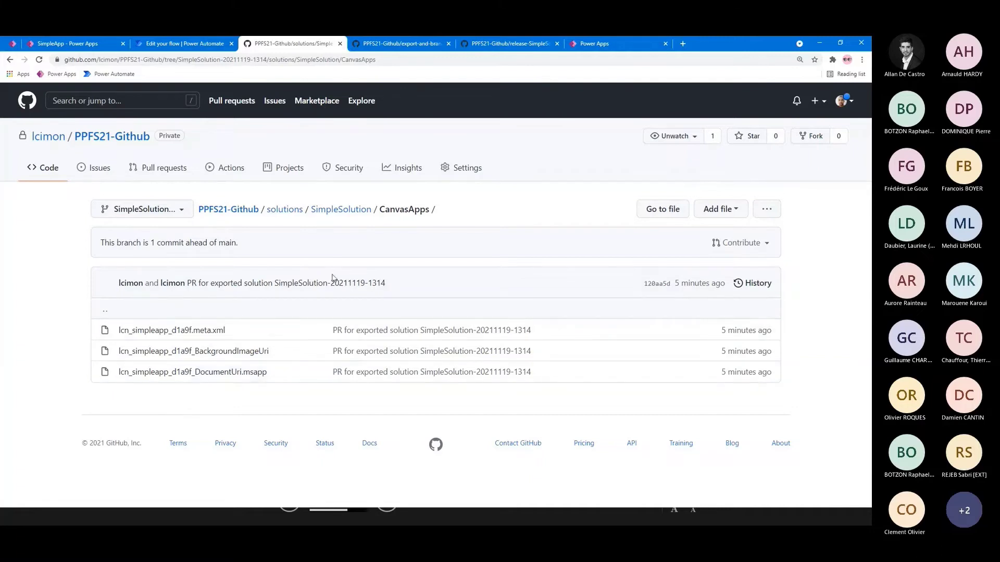
left_click(324, 218)
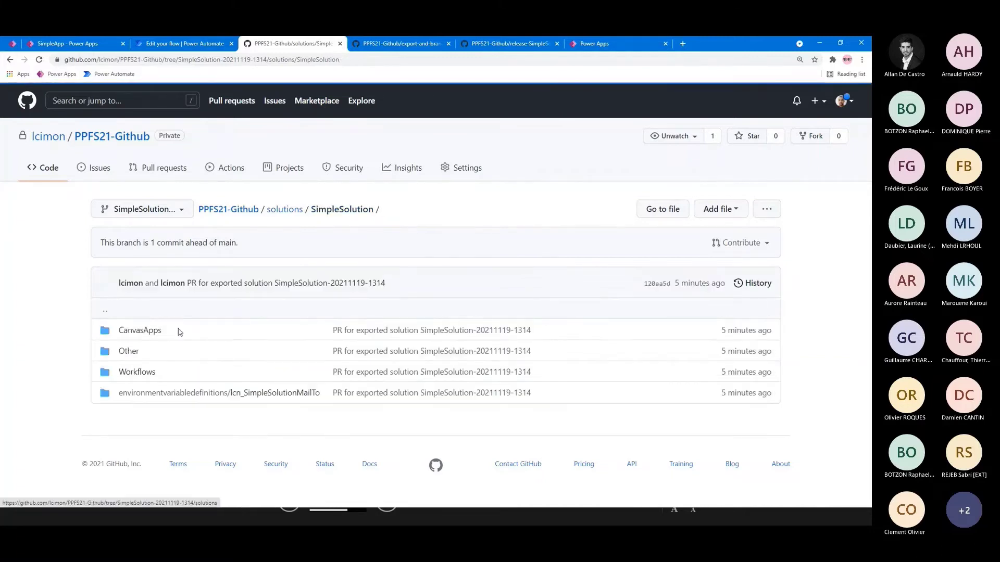
left_click(136, 374)
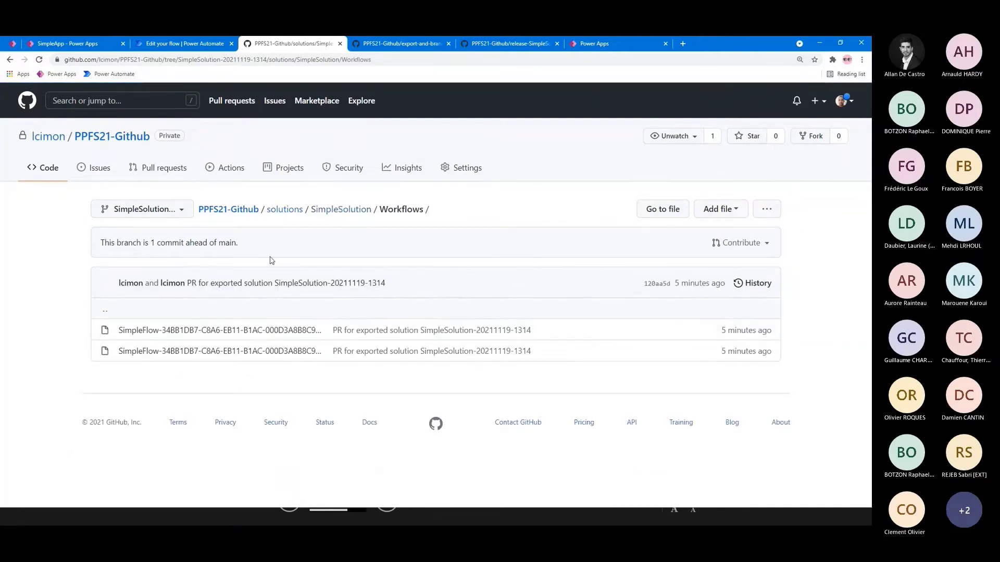
left_click(341, 210)
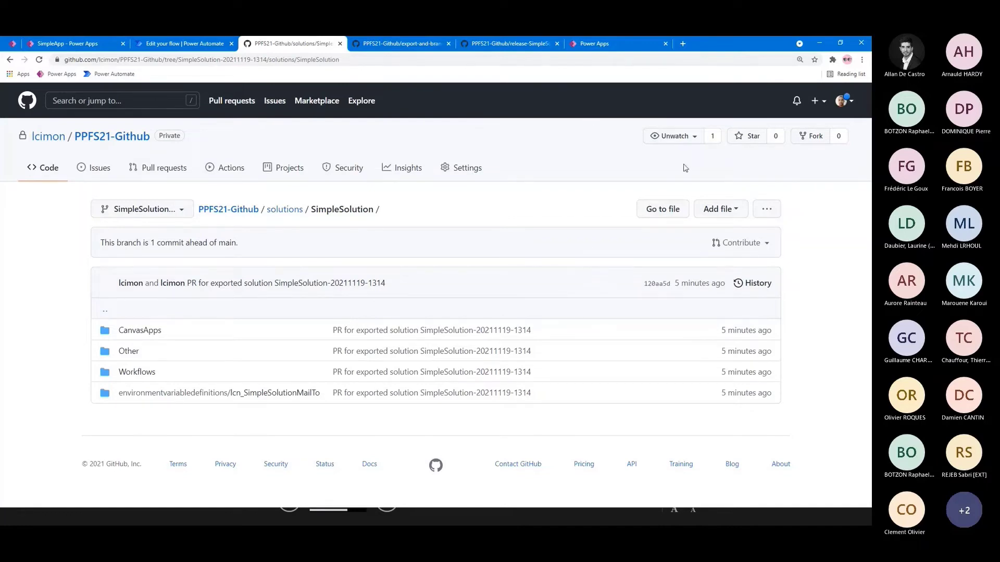
left_click(744, 247)
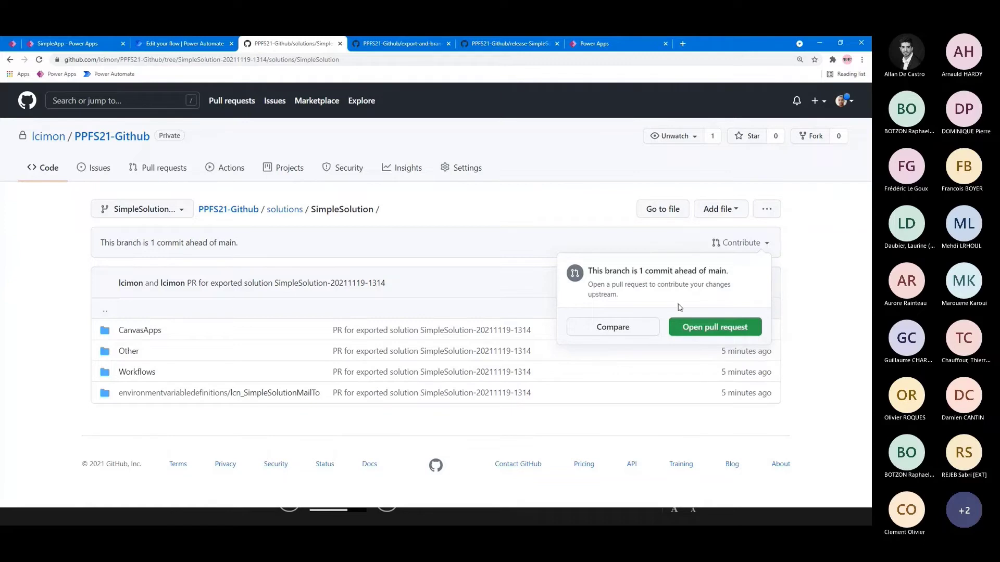
left_click(705, 328)
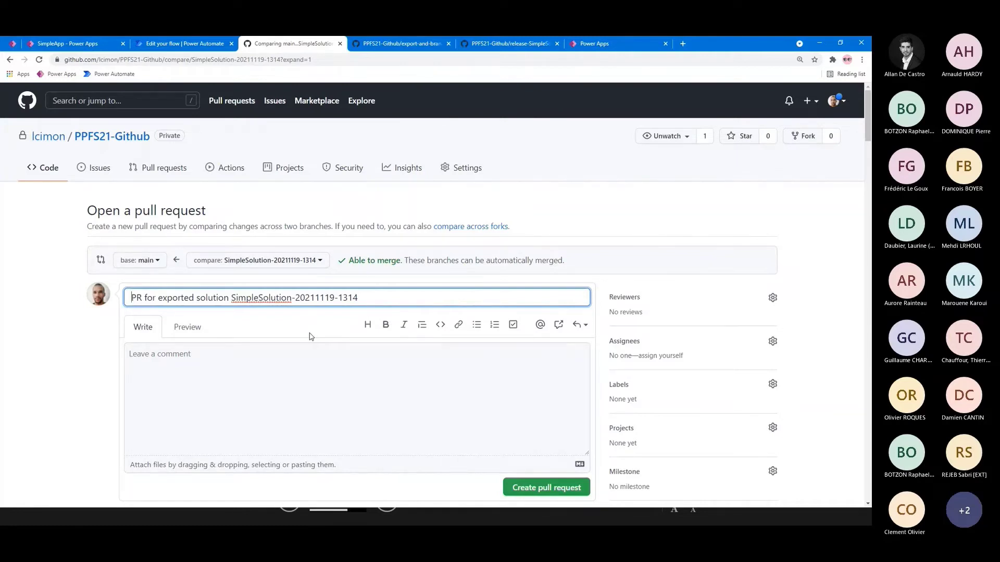
scroll(311, 337, "down", 2)
left_click(212, 294)
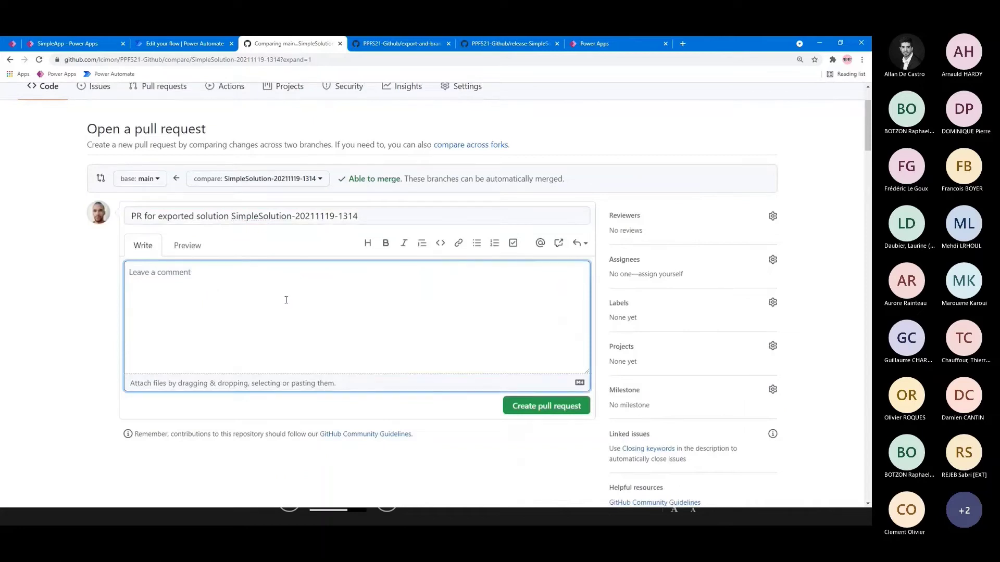
type("First deploymnet")
key("BackSpace")
key("BackSpace")
key("BackSpace")
type("ent")
left_click(542, 417)
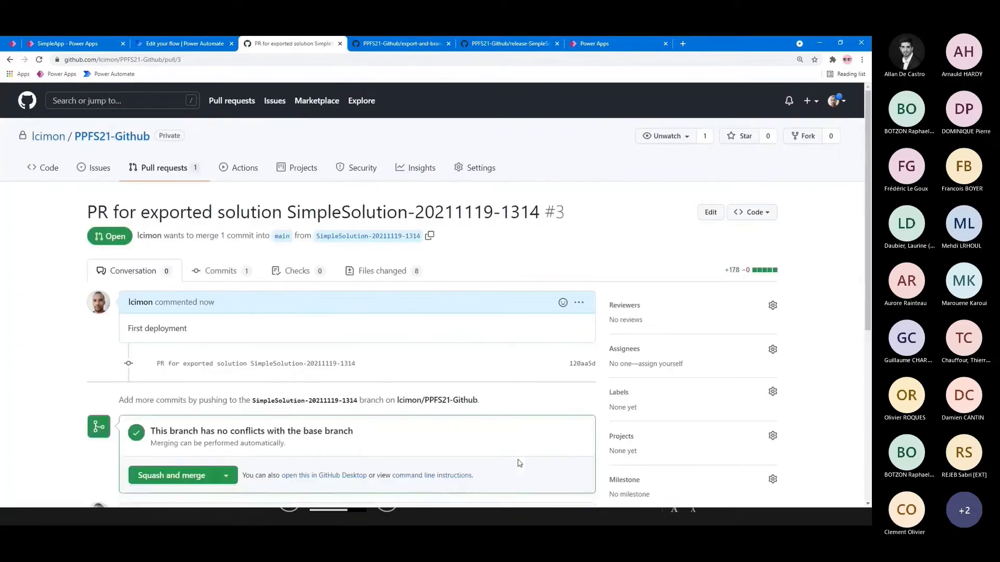
- Review the new pull request's conversation, merge options and changed files
scroll(518, 462, "down", 1)
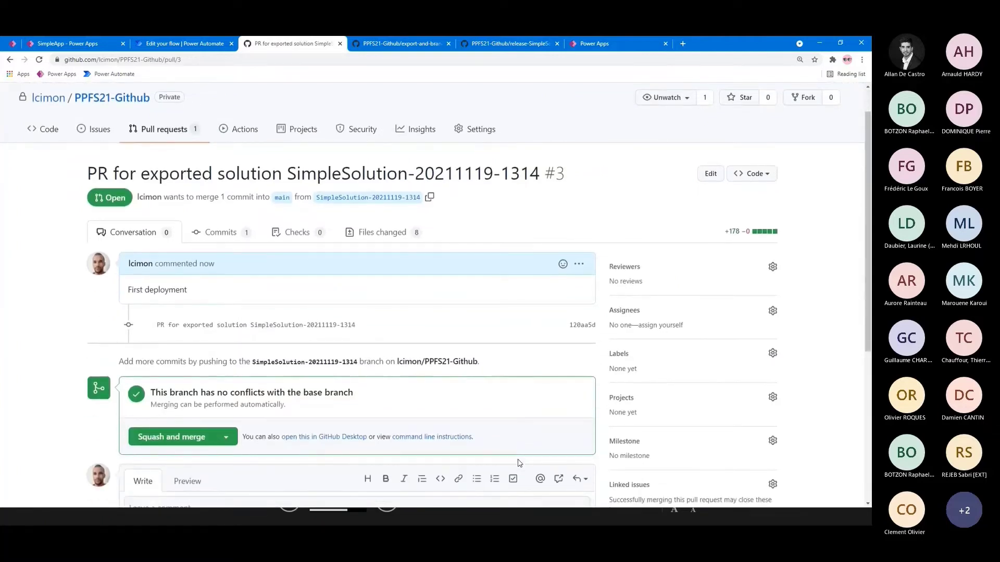
scroll(382, 371, "down", 3)
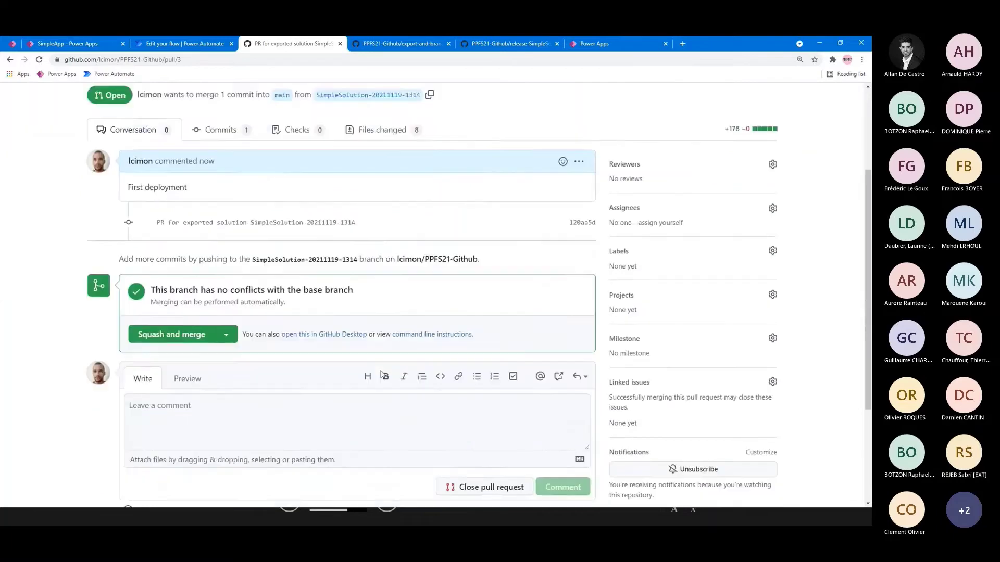
scroll(381, 371, "up", 2)
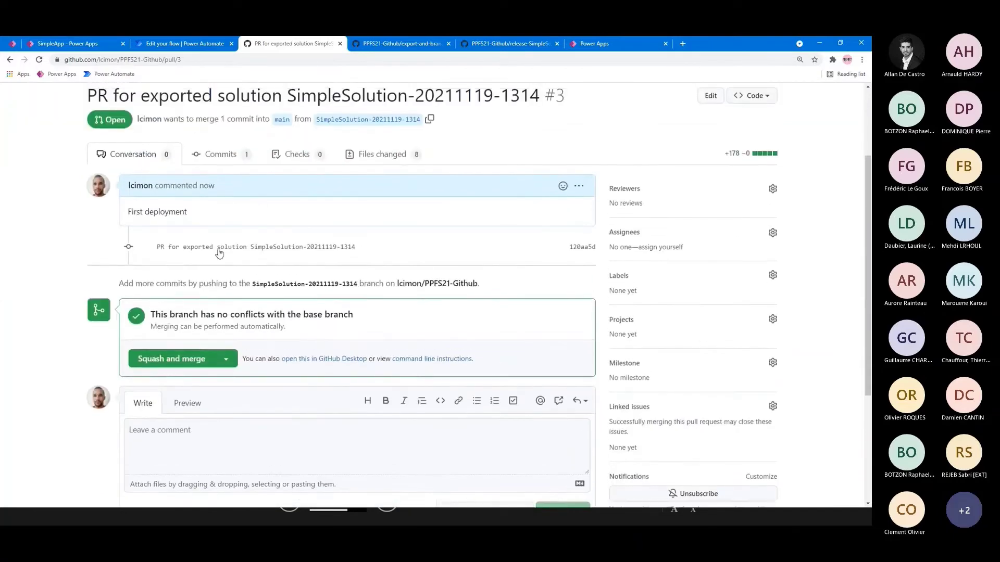
left_click(380, 158)
scroll(302, 283, "down", 1)
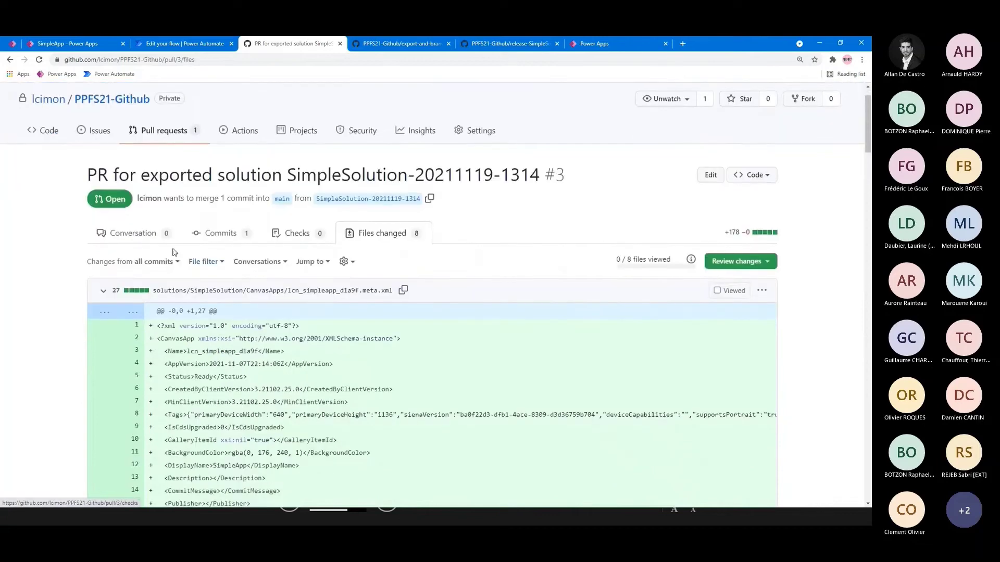
- Squash and merge the exported-solution pull request into main
left_click(134, 235)
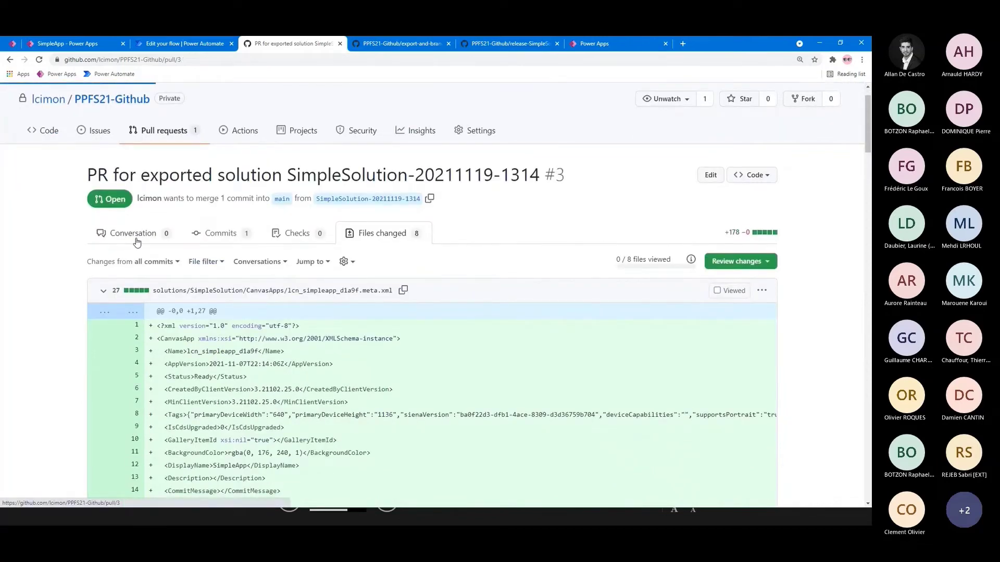
scroll(260, 313, "down", 3)
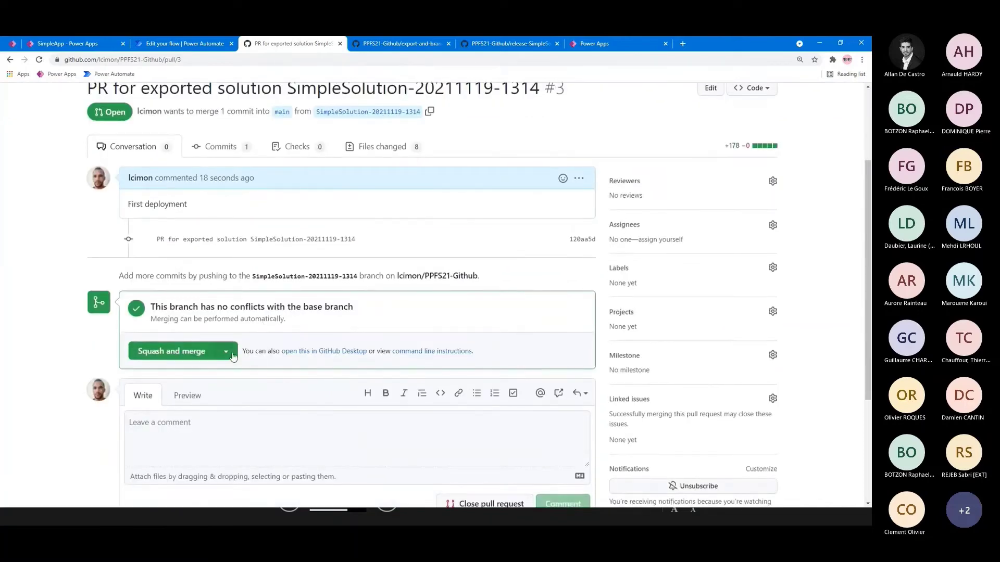
left_click(196, 358)
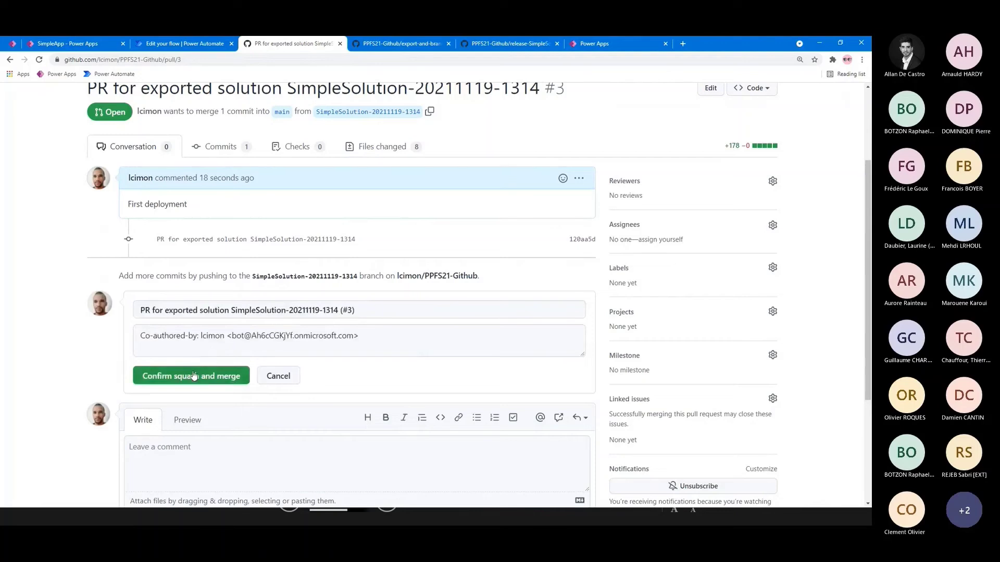
left_click(193, 372)
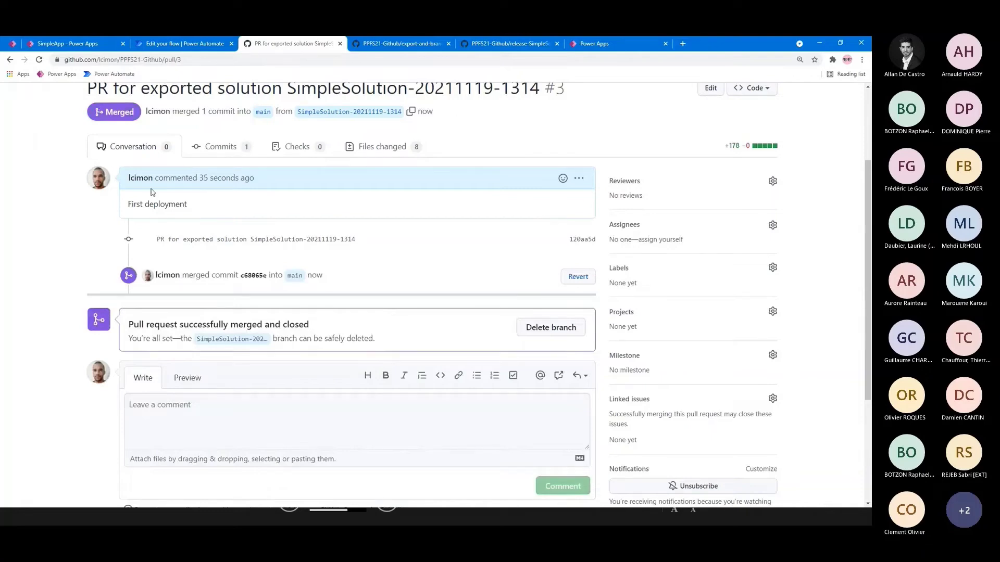
- Check the solution folder on the main branch and the run list of the release-solution-to-prod workflow
scroll(153, 192, "up", 1)
left_click(59, 119)
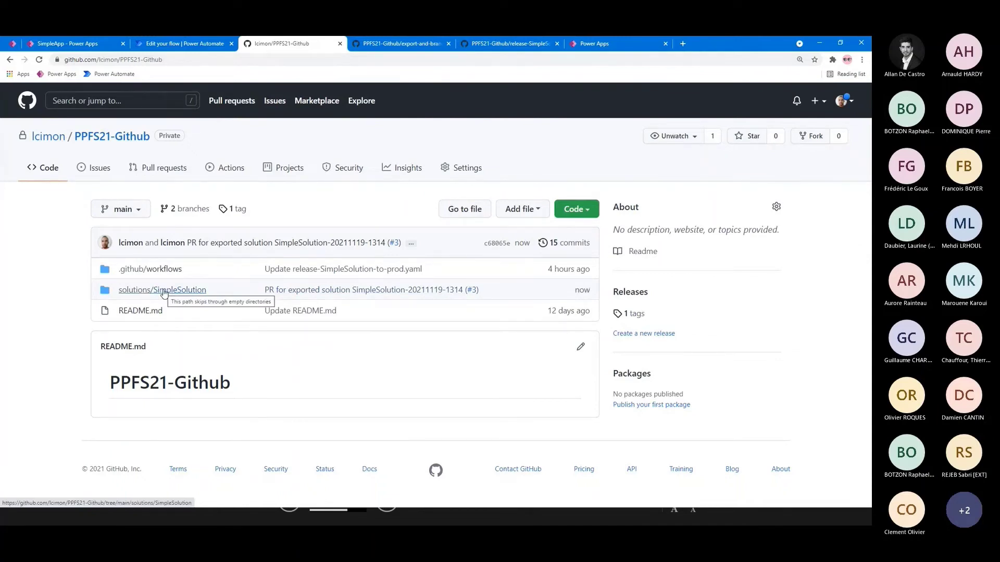
left_click(231, 168)
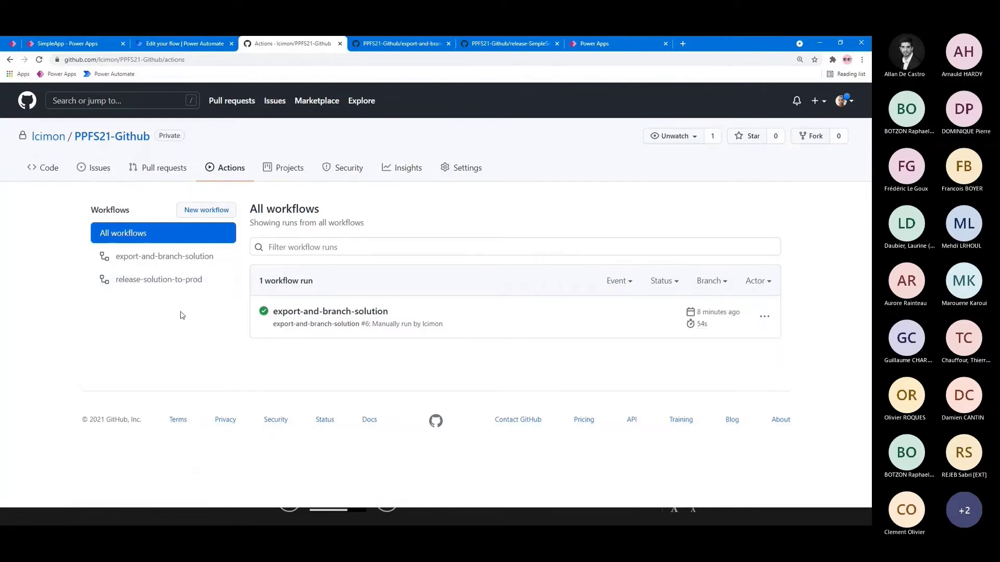
left_click(157, 286)
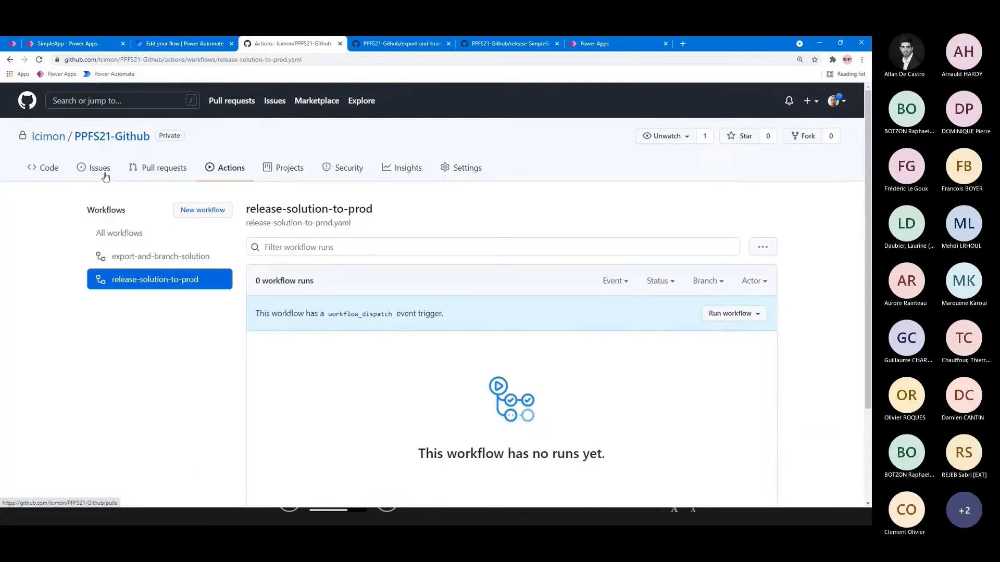
left_click(49, 168)
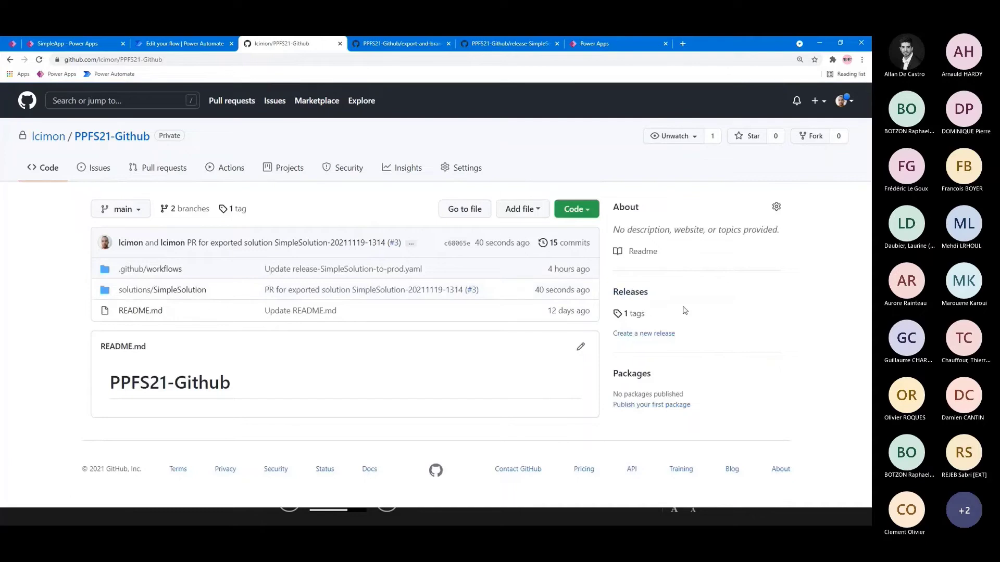
- Start a new release of the repository targeting main with a new tag v1.0
left_click(670, 336)
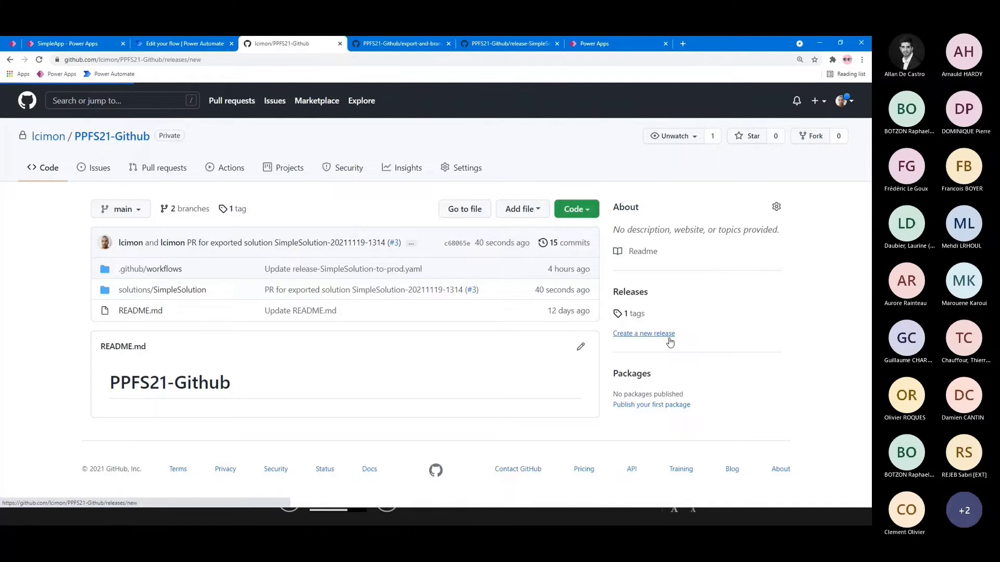
left_click(146, 252)
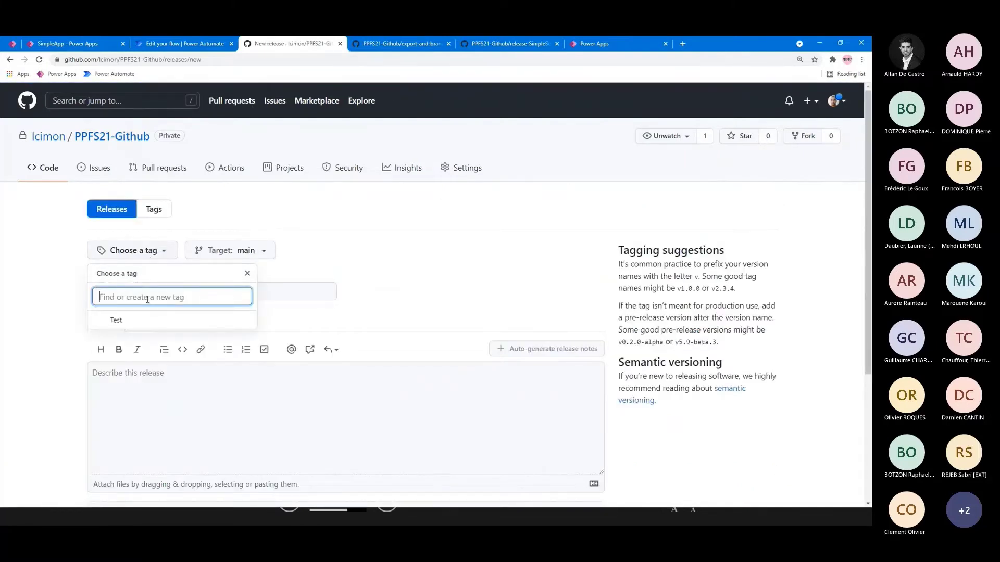
type("v1.0")
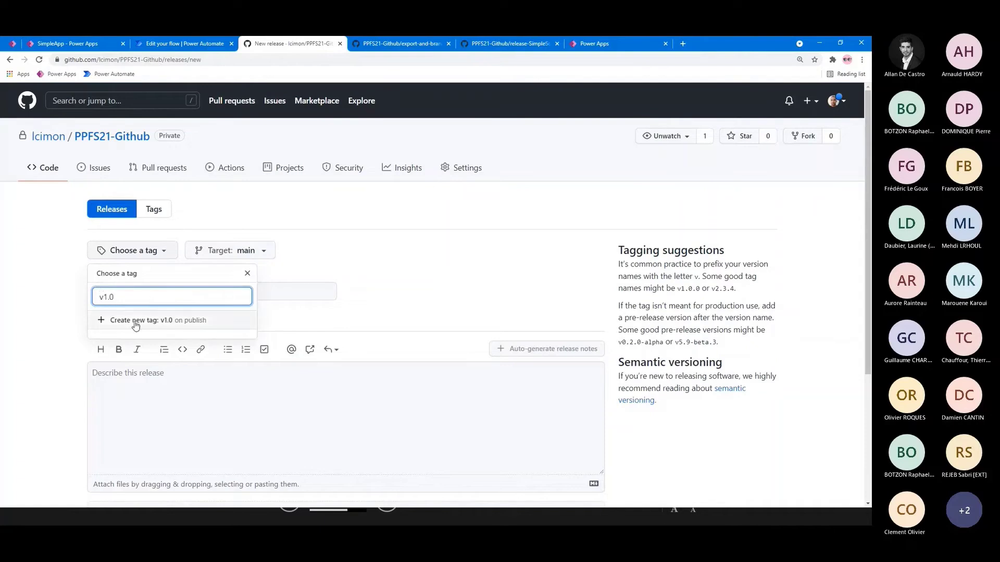
left_click_drag(133, 321, 136, 321)
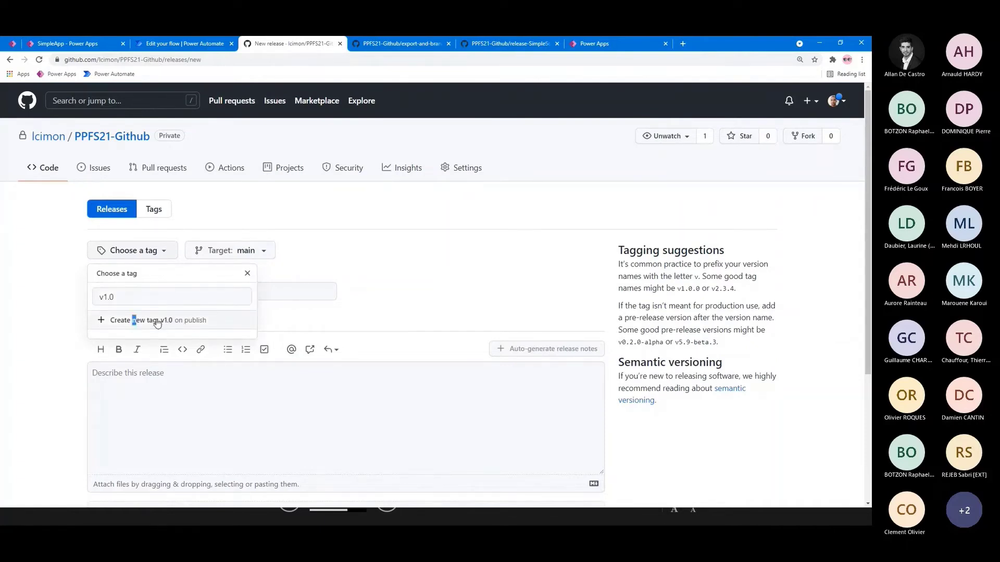
left_click(157, 321)
- Set the release title to "V1.0 - SimpleSolution"
left_click(185, 295)
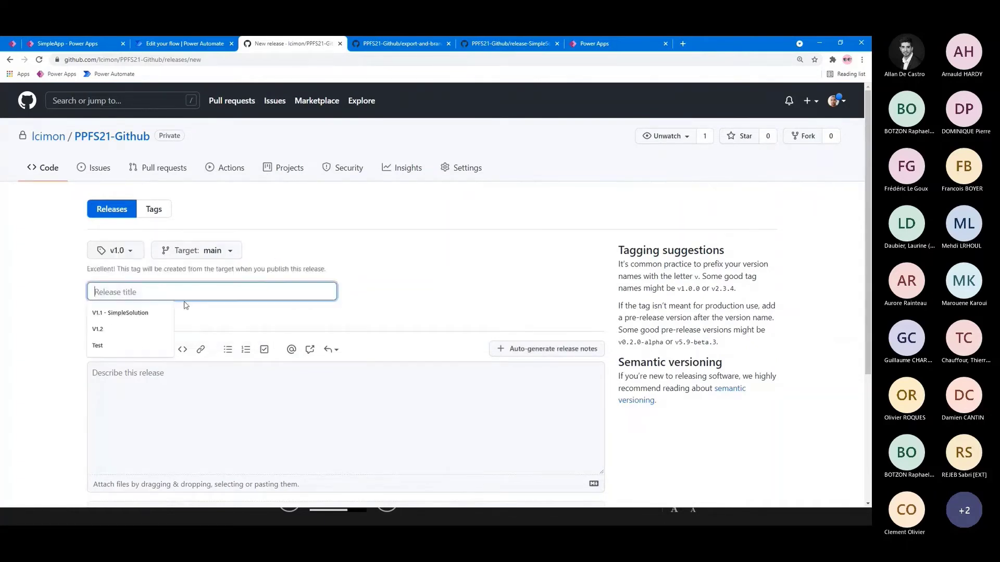
left_click(130, 312)
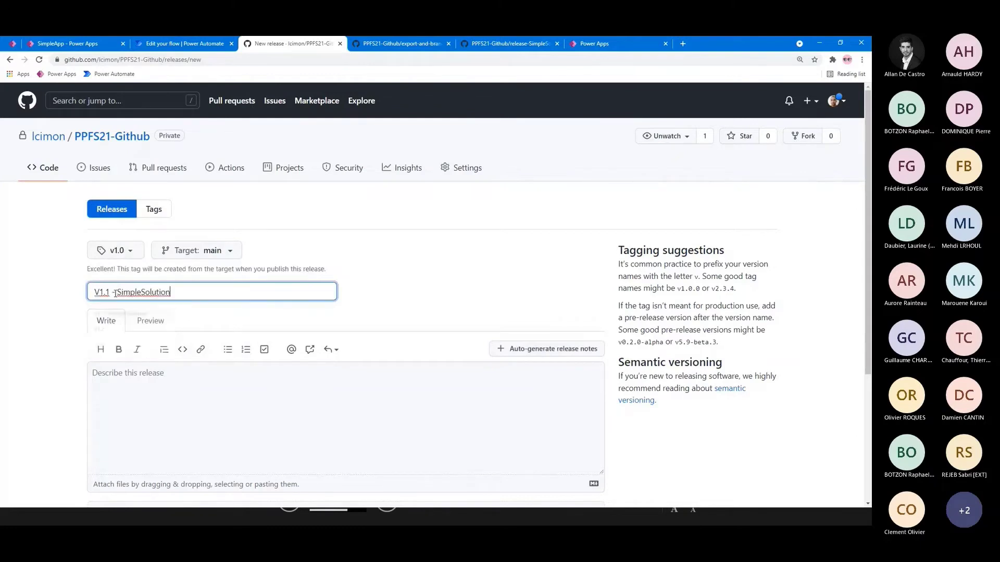
left_click(113, 292)
key("BackSpace")
type("0")
- Enter "PPFS" as the release description and publish the release
left_click(214, 371)
scroll(194, 385, "down", 1)
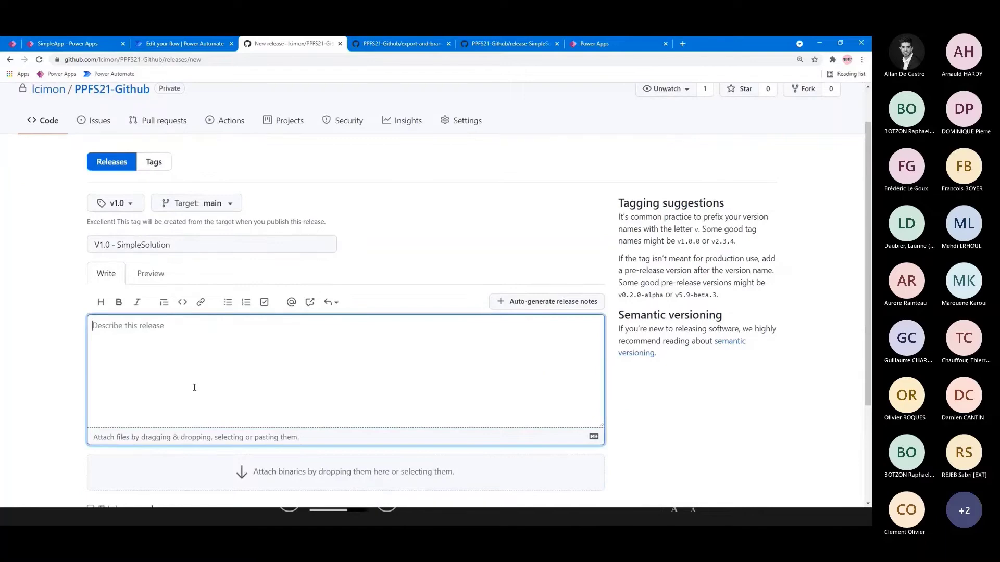
type("PPFS")
scroll(32, 387, "down", 3)
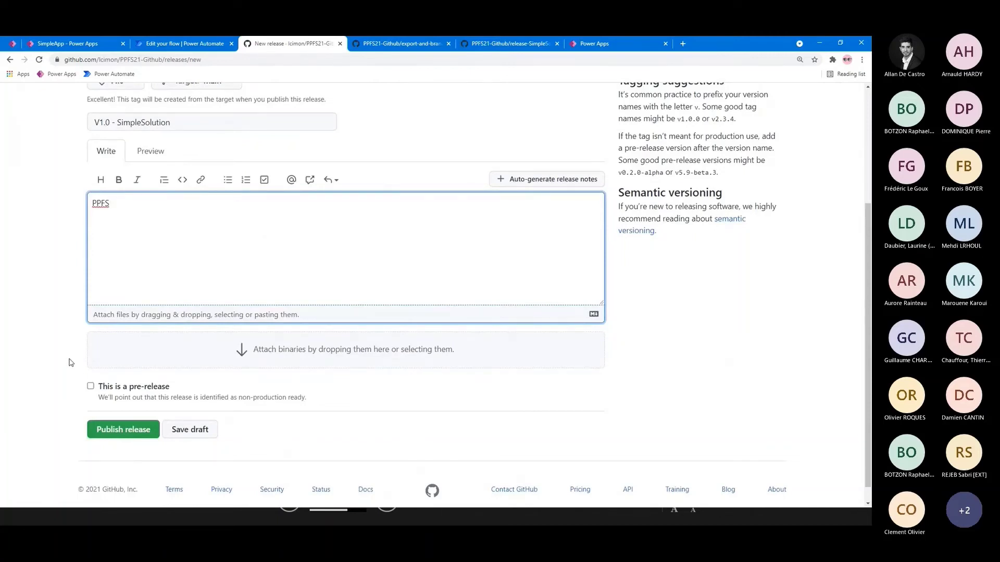
scroll(92, 380, "down", 1)
left_click(107, 412)
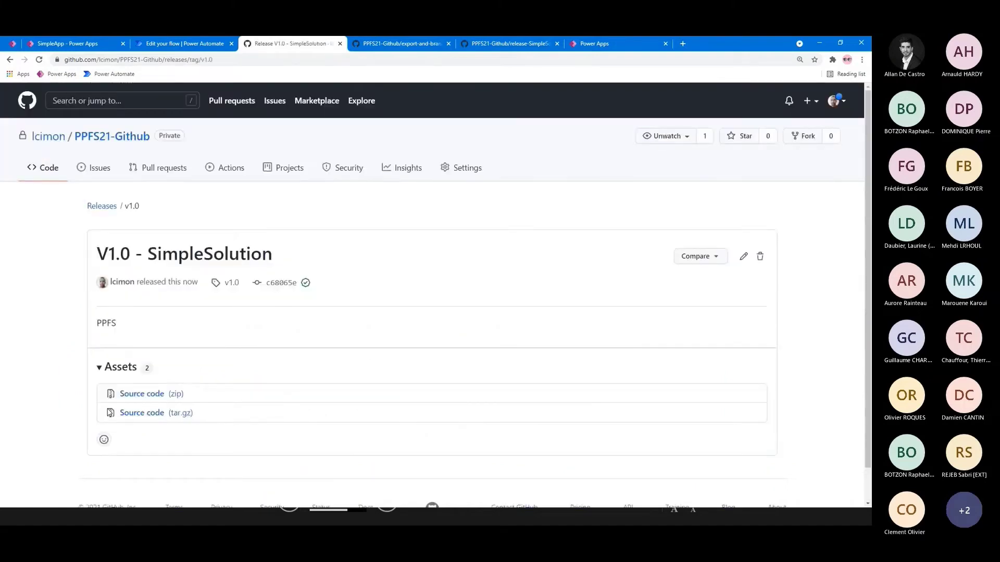
- Check the run list of the release-SimpleSolution-to-prod workflow and bring up its YAML definition
left_click(225, 174)
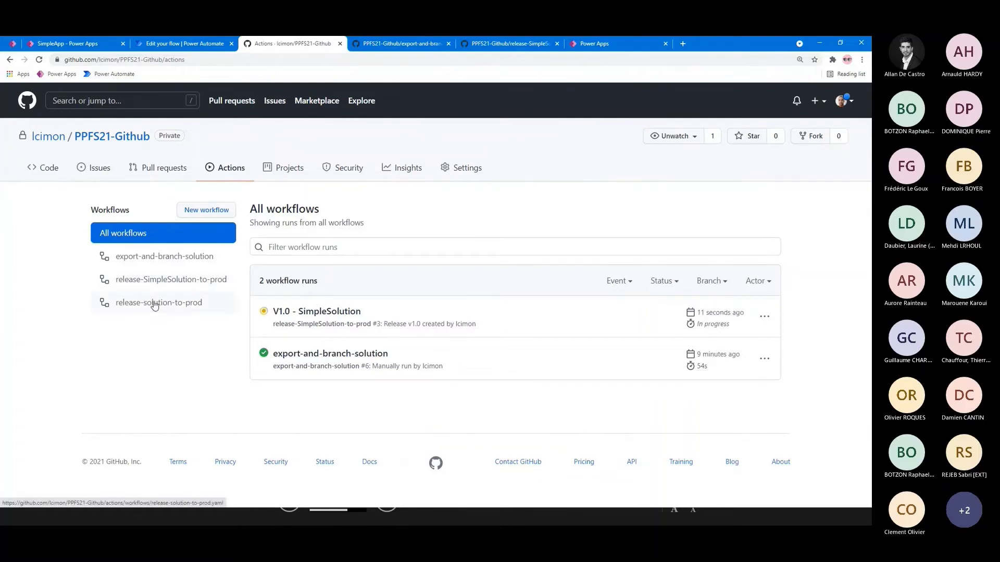
left_click(171, 281)
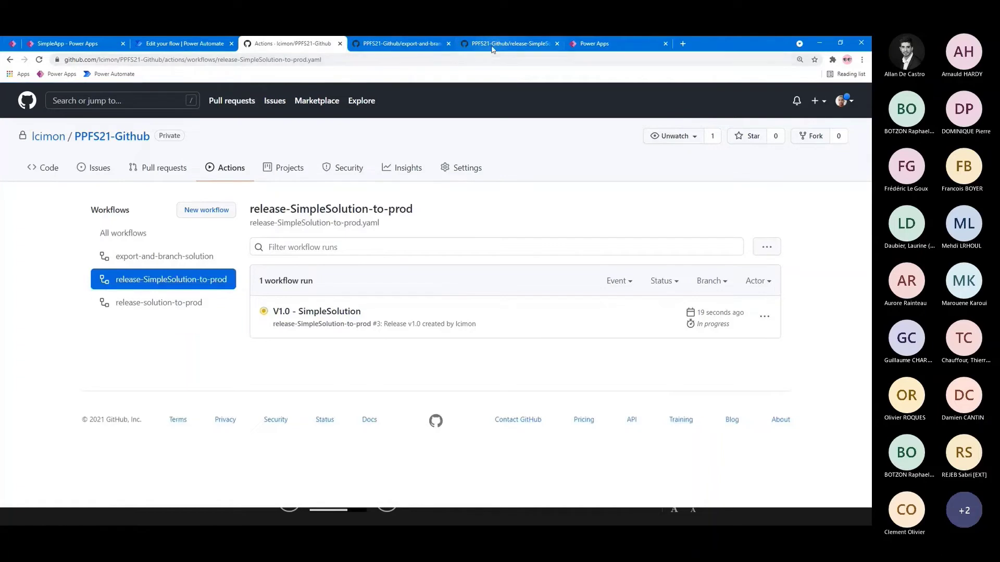
left_click(493, 46)
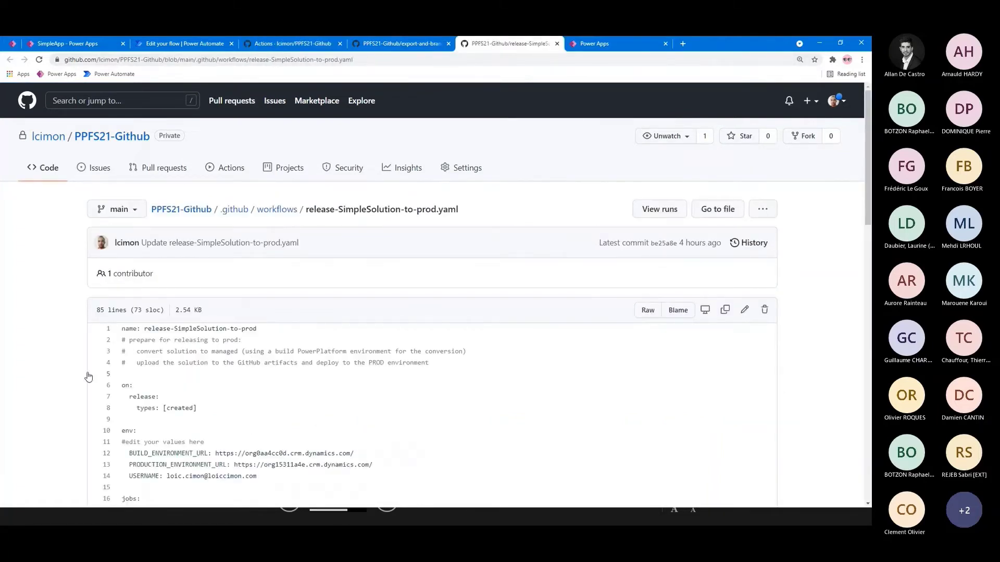
- Review the workflow's name and its release-created trigger in release-SimpleSolution-to-prod.yaml
scroll(89, 377, "down", 1)
scroll(89, 377, "down", 3)
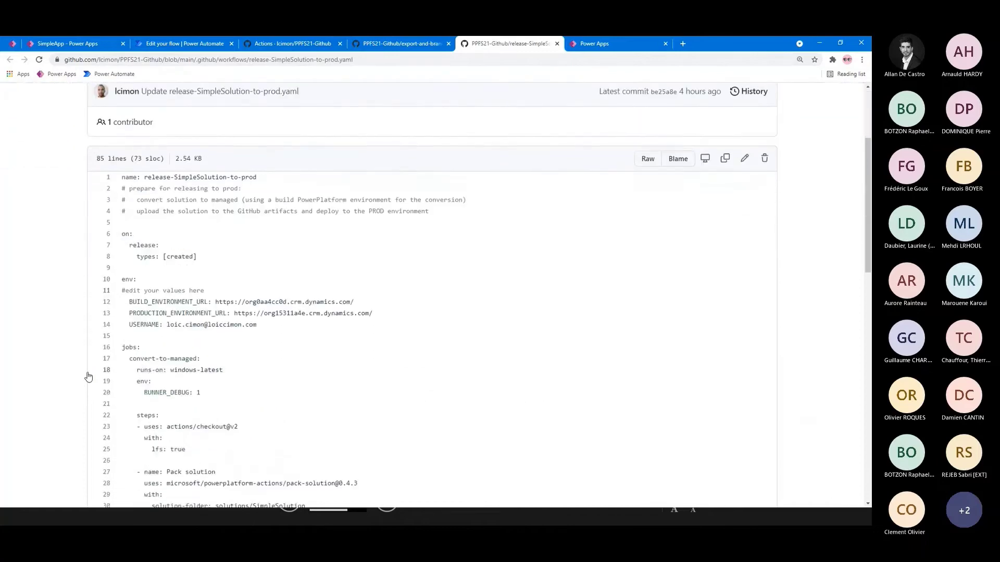
scroll(89, 377, "up", 1)
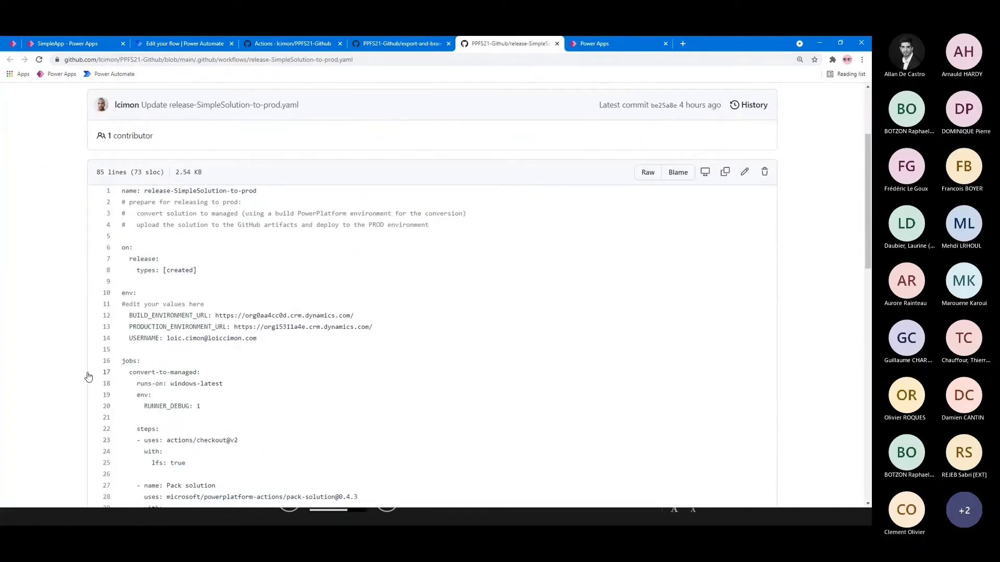
scroll(89, 377, "down", 1)
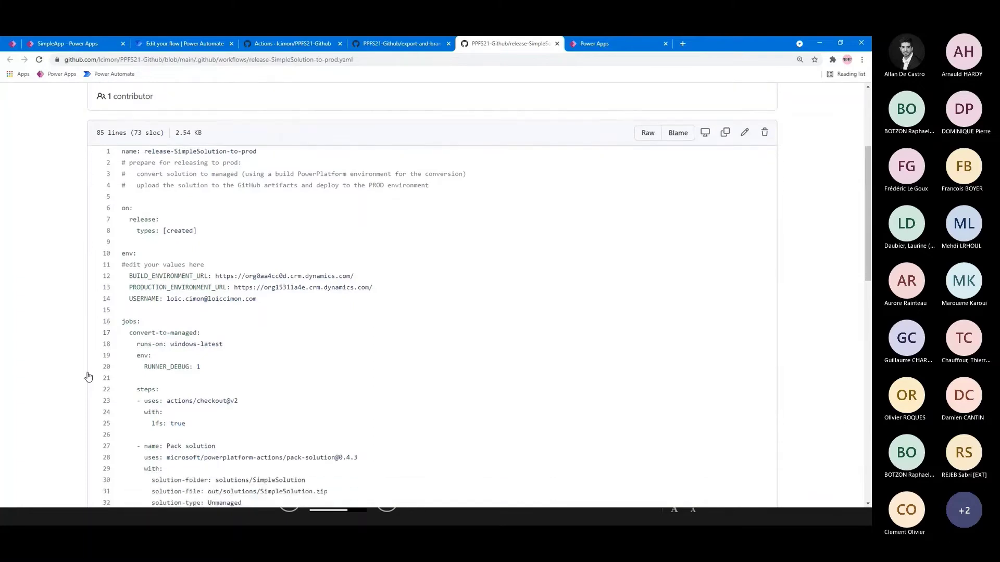
left_click_drag(145, 150, 258, 150)
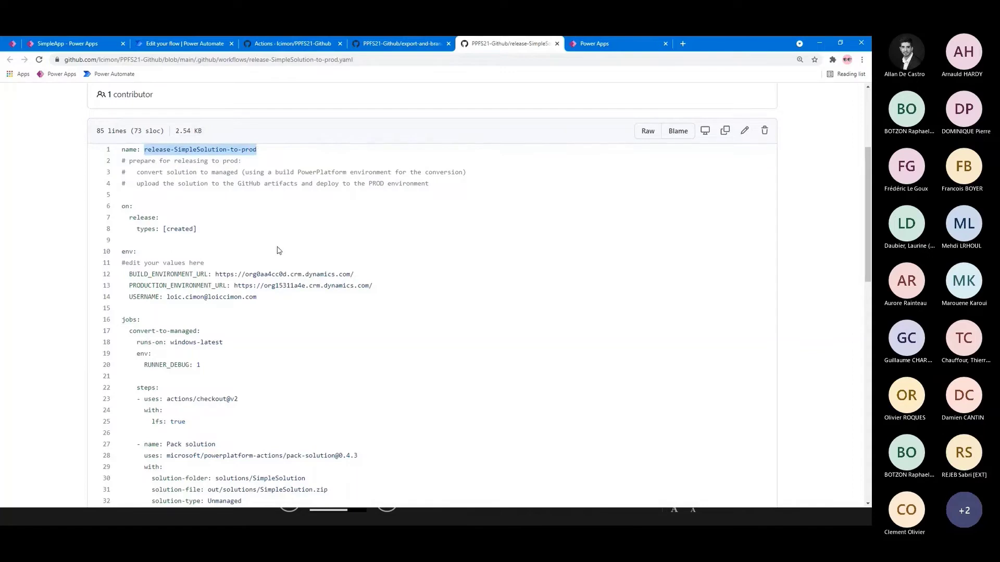
scroll(279, 250, "down", 1)
left_click_drag(204, 216, 121, 199)
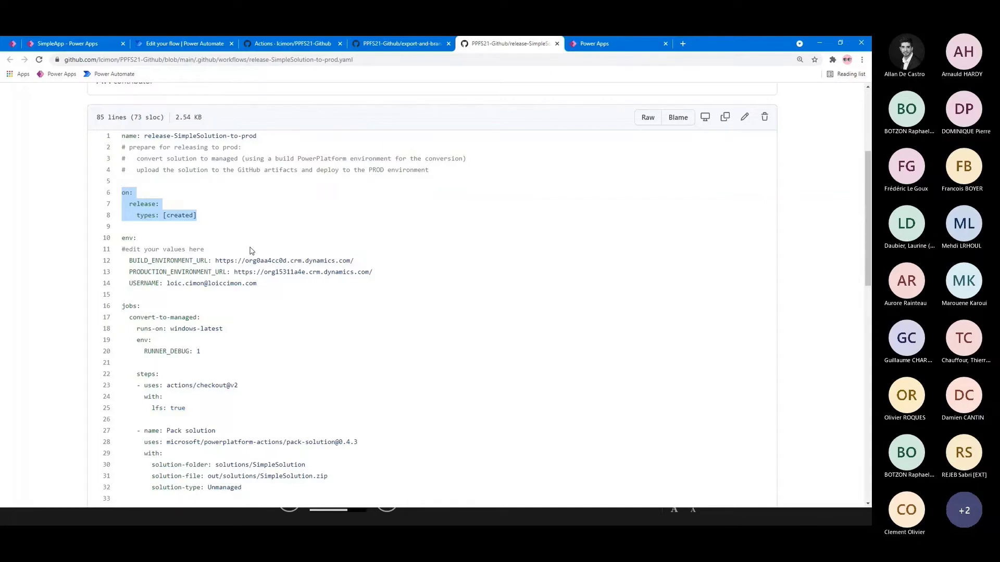
- Examine the env block with the build and production environment URLs, highlighting the USERNAME variable
scroll(252, 251, "down", 1)
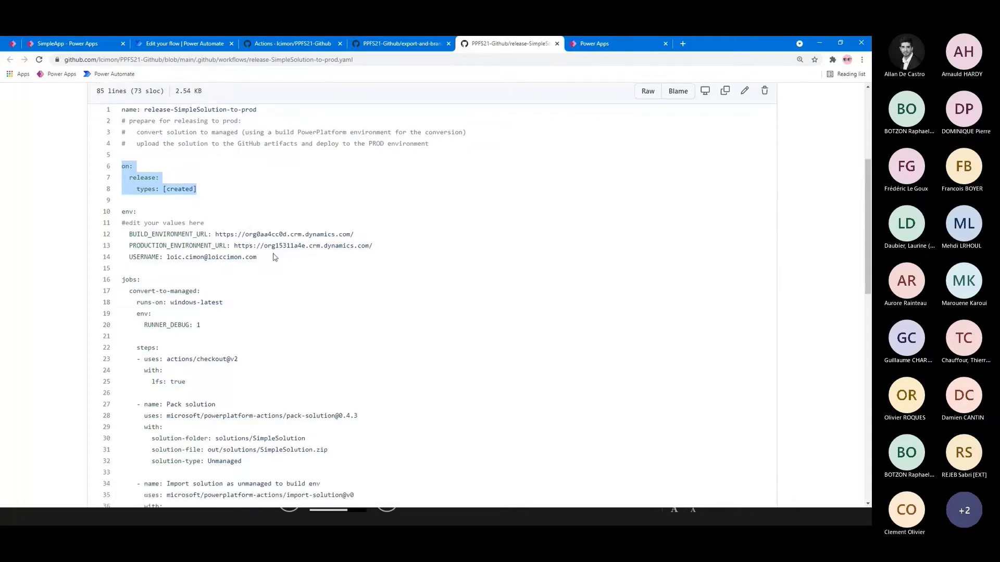
left_click_drag(263, 258, 120, 213)
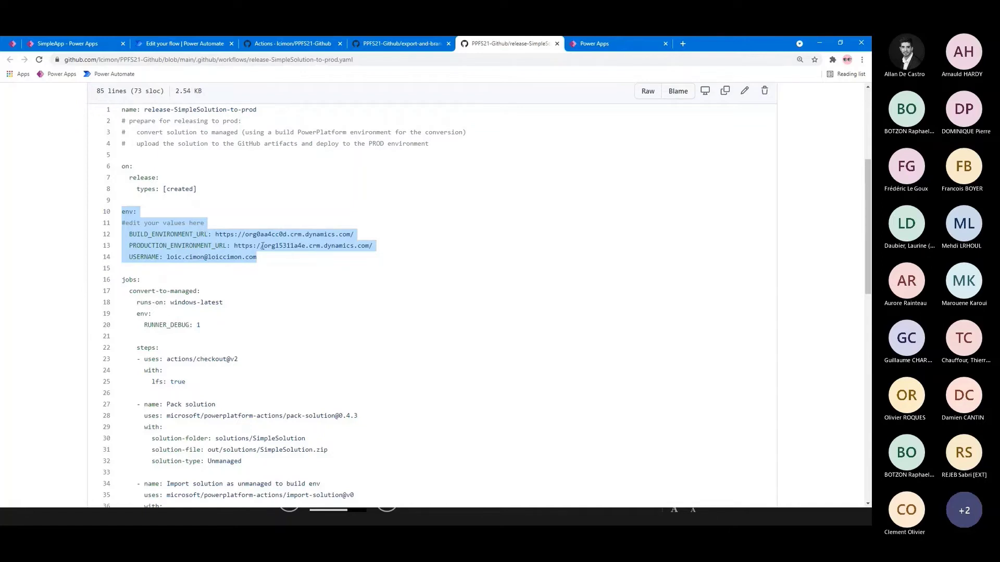
left_click(268, 269)
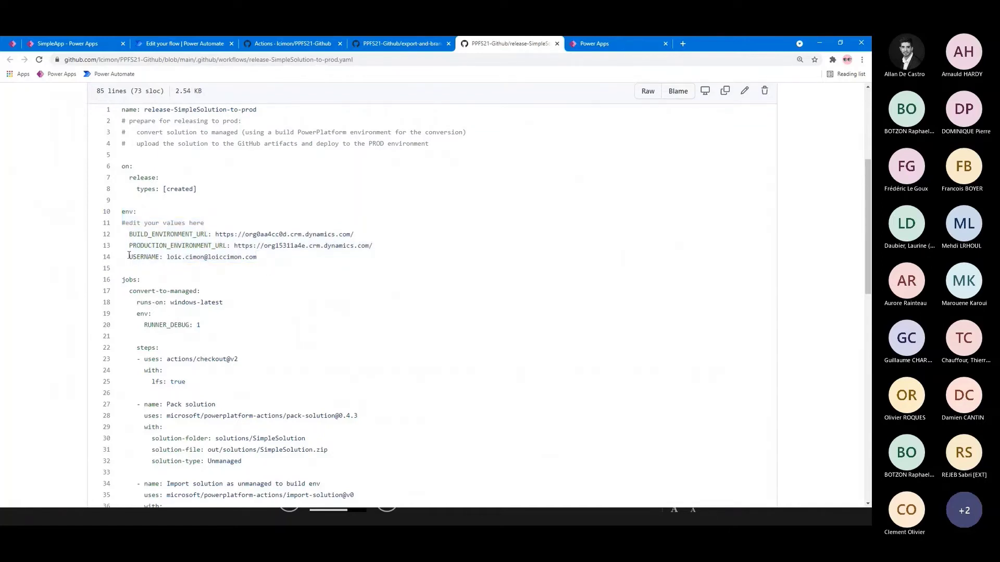
left_click_drag(128, 257, 263, 258)
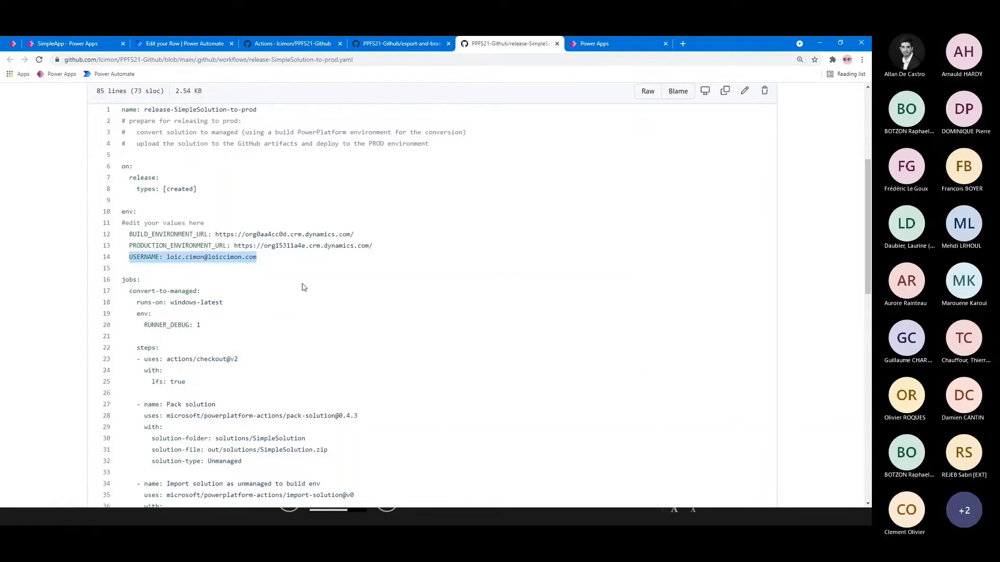
- Review the convert-to-managed job's checkout and Pack solution steps in the workflow file
scroll(304, 287, "down", 3)
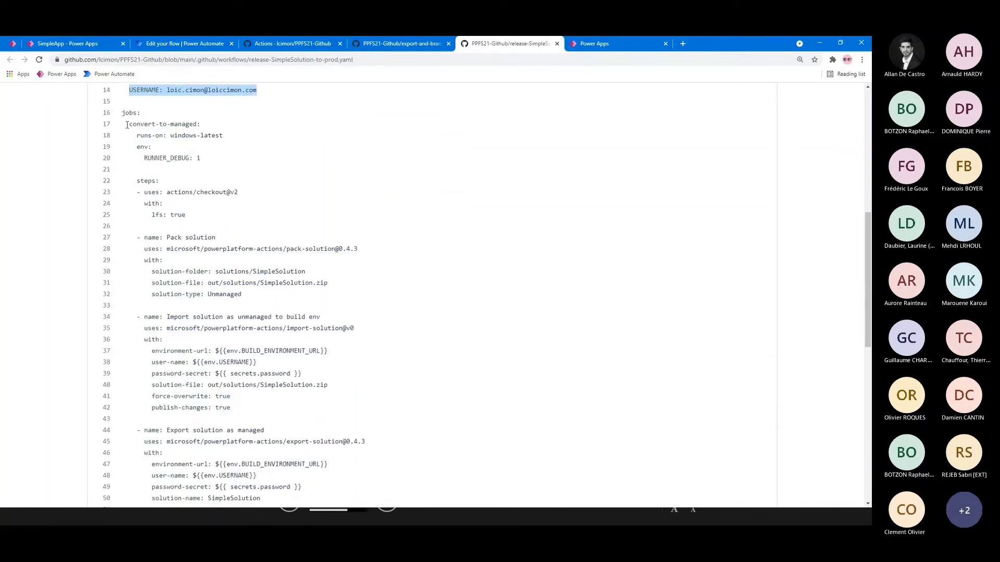
left_click_drag(129, 125, 201, 125)
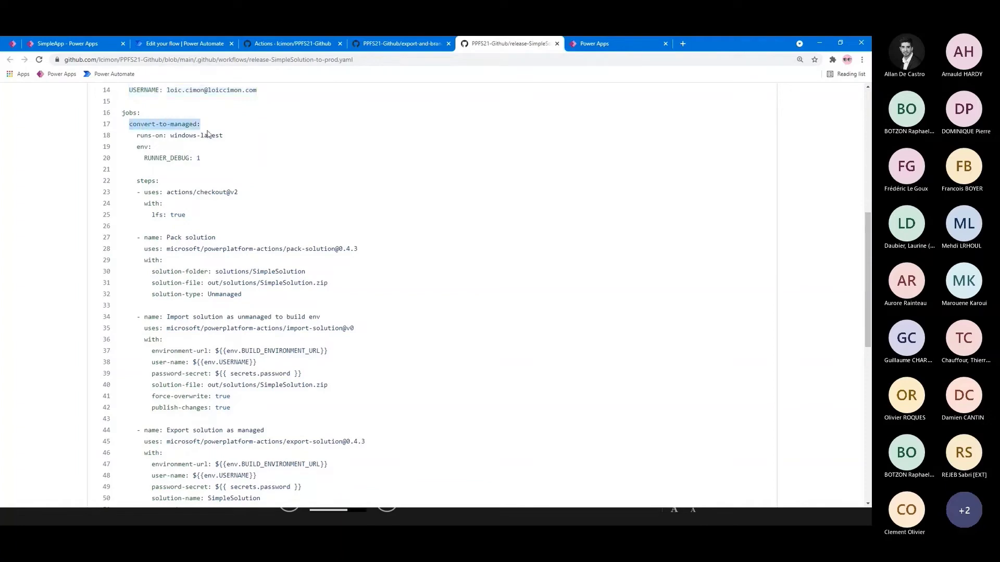
scroll(283, 219, "down", 1)
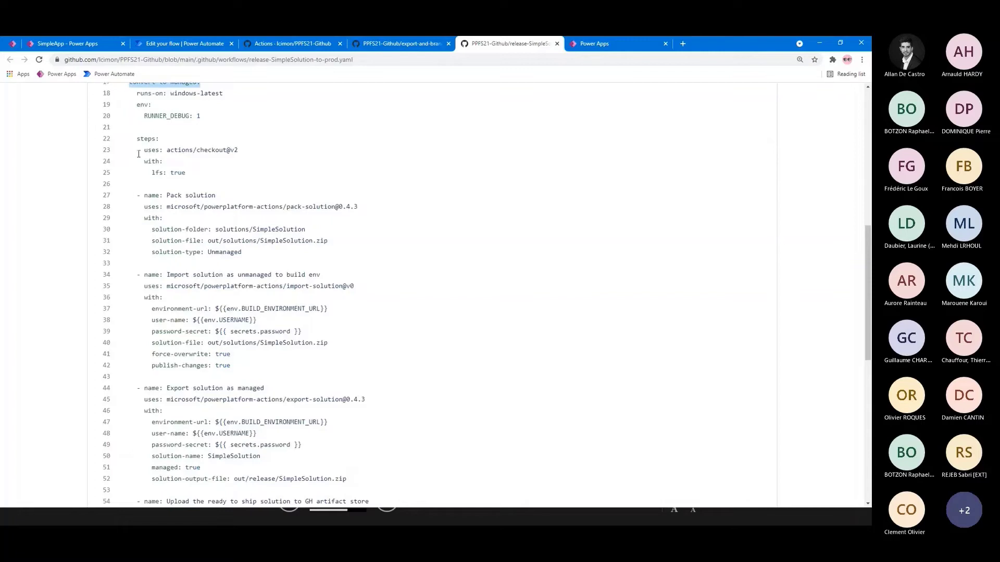
left_click_drag(141, 139, 212, 187)
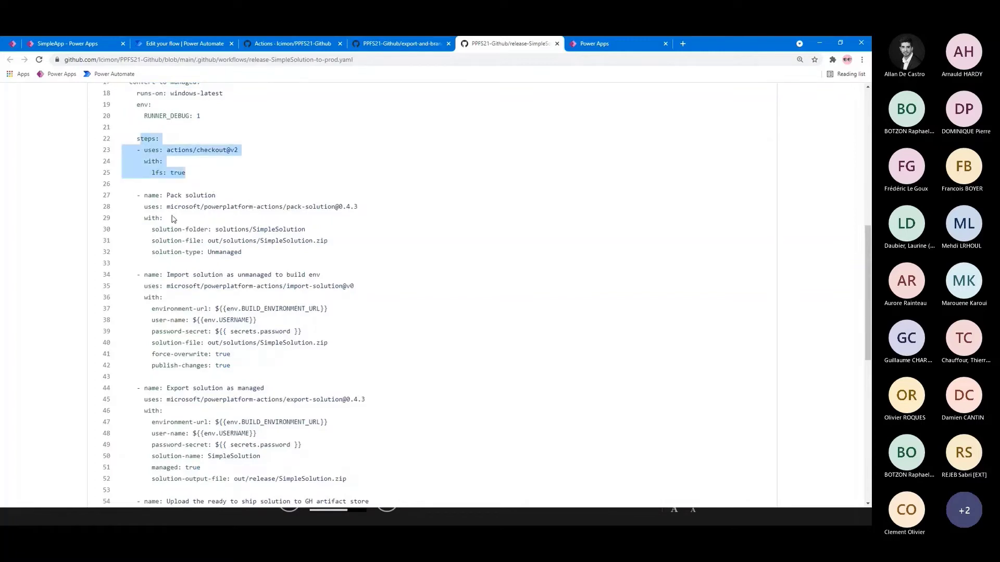
left_click_drag(139, 191, 260, 253)
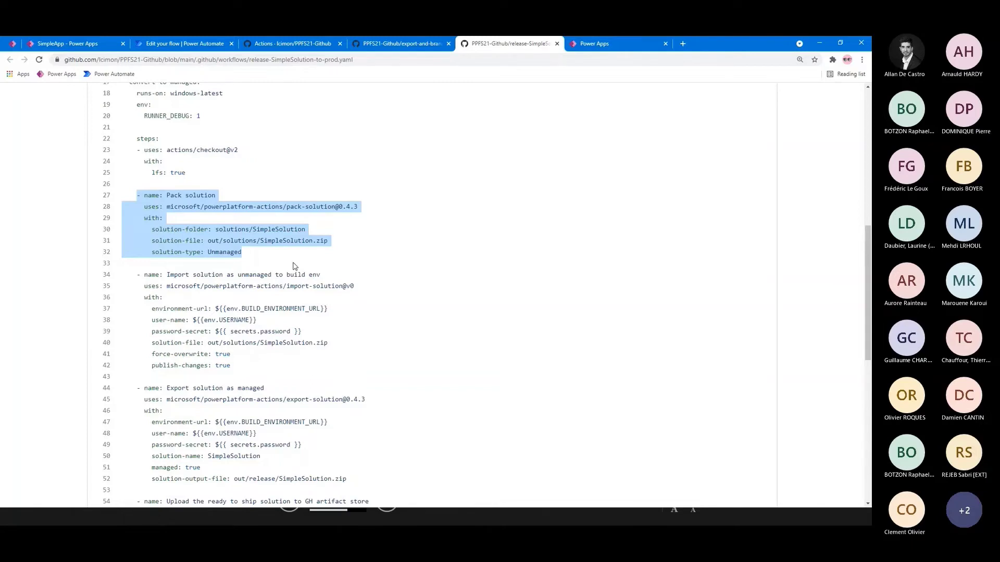
- Examine the step that imports the solution as unmanaged into the build environment
scroll(295, 267, "down", 3)
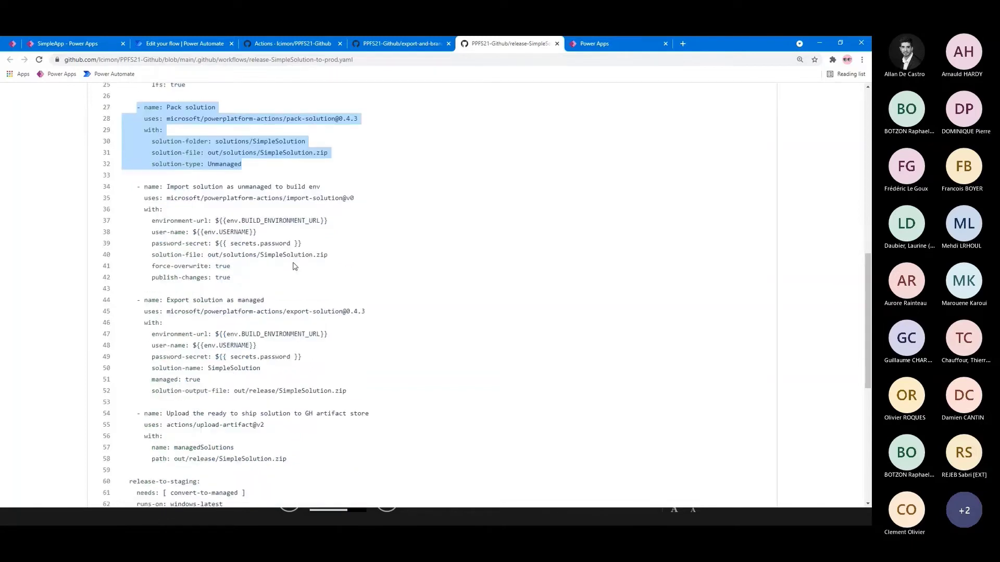
left_click(145, 184)
left_click_drag(145, 184, 262, 280)
left_click(262, 281)
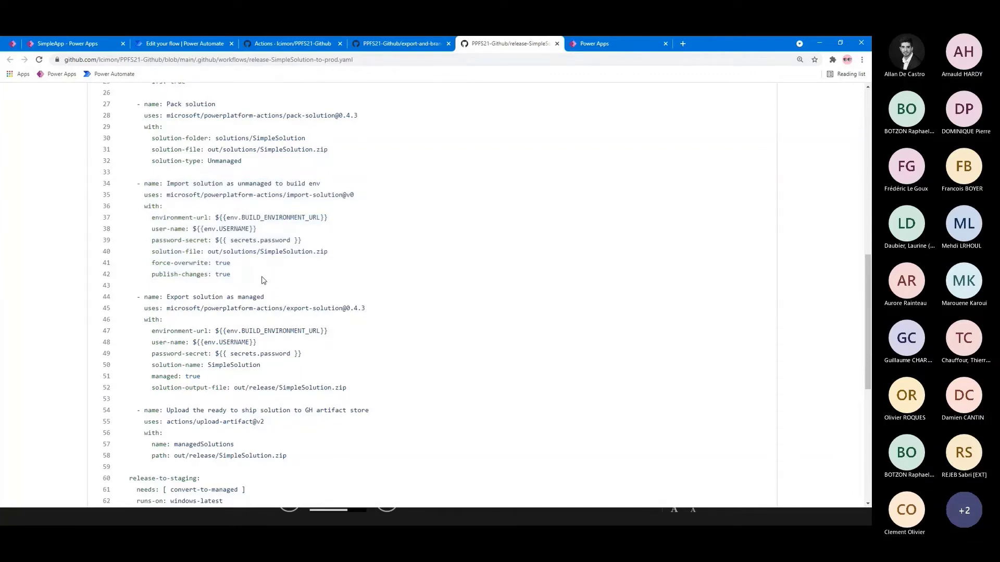
- Review the managed solution export and the step uploading the ready-to-ship solution to the GitHub artifact store
scroll(262, 280, "down", 1)
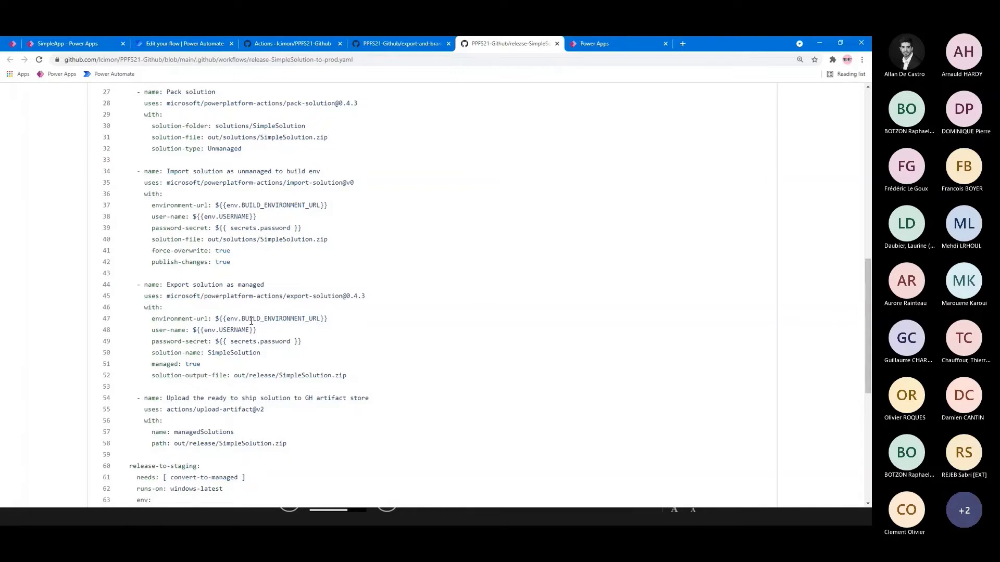
scroll(251, 321, "down", 2)
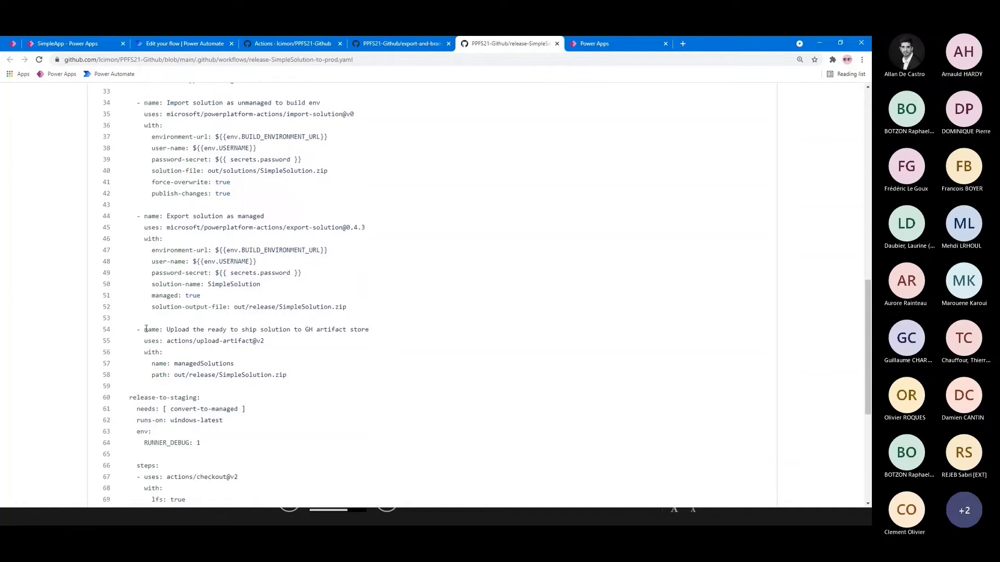
left_click_drag(146, 329, 306, 357)
triple_click(306, 364)
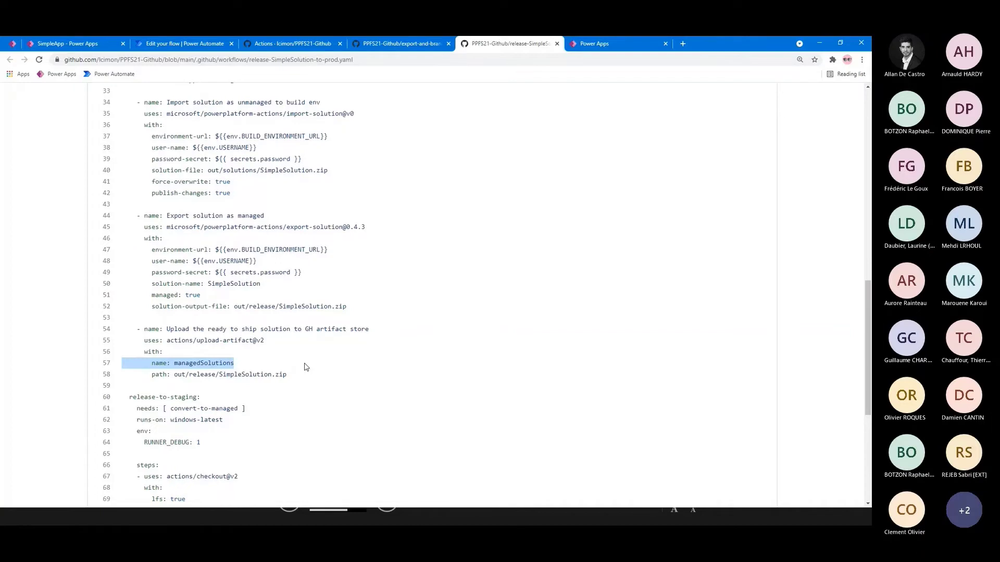
- Examine the release-to-staging job and its dependency on the convert-to-managed job
scroll(306, 367, "down", 2)
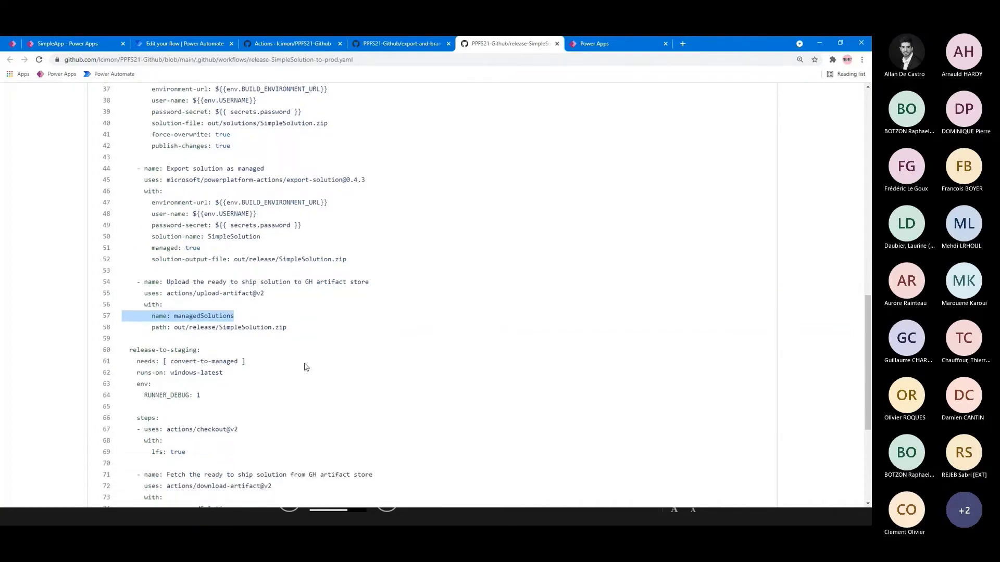
scroll(306, 368, "down", 2)
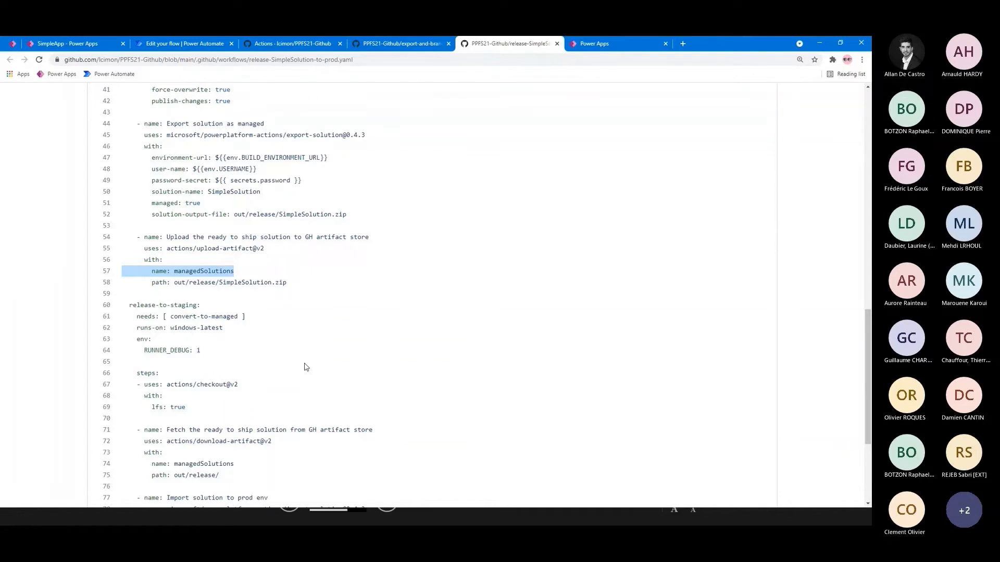
scroll(292, 344, "down", 3)
left_click(139, 198)
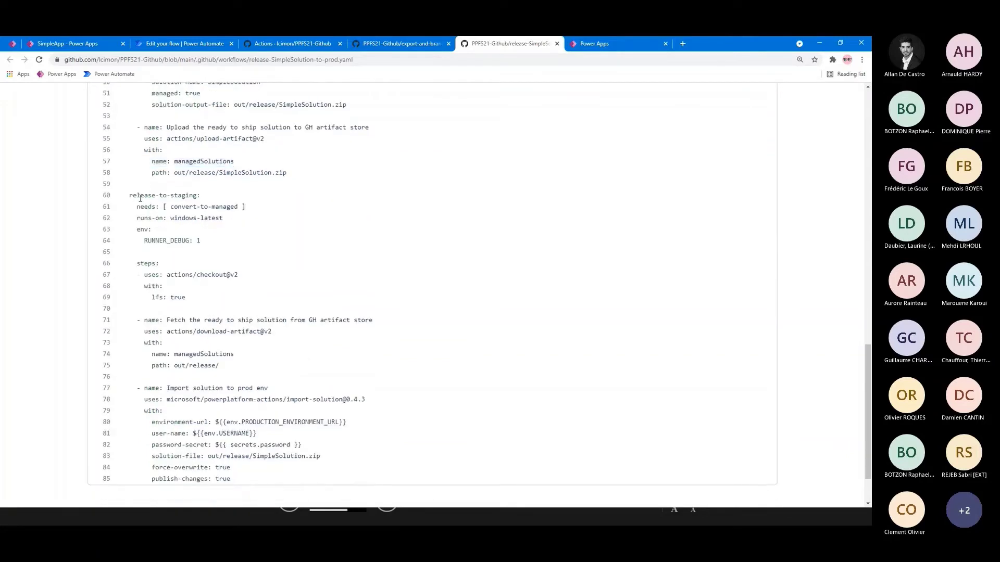
left_click_drag(139, 199, 205, 203)
left_click(226, 249)
scroll(227, 249, "down", 2)
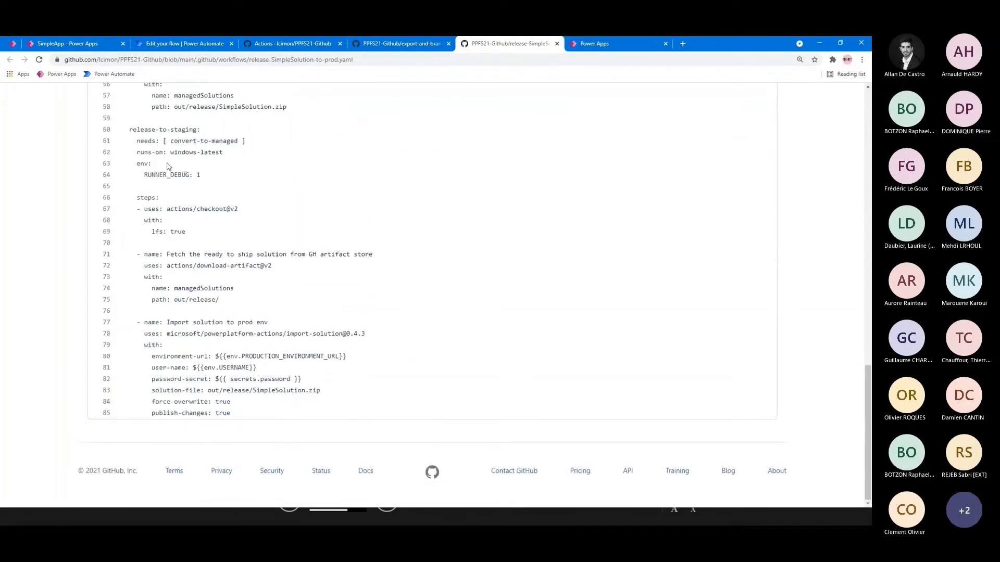
left_click_drag(160, 141, 254, 146)
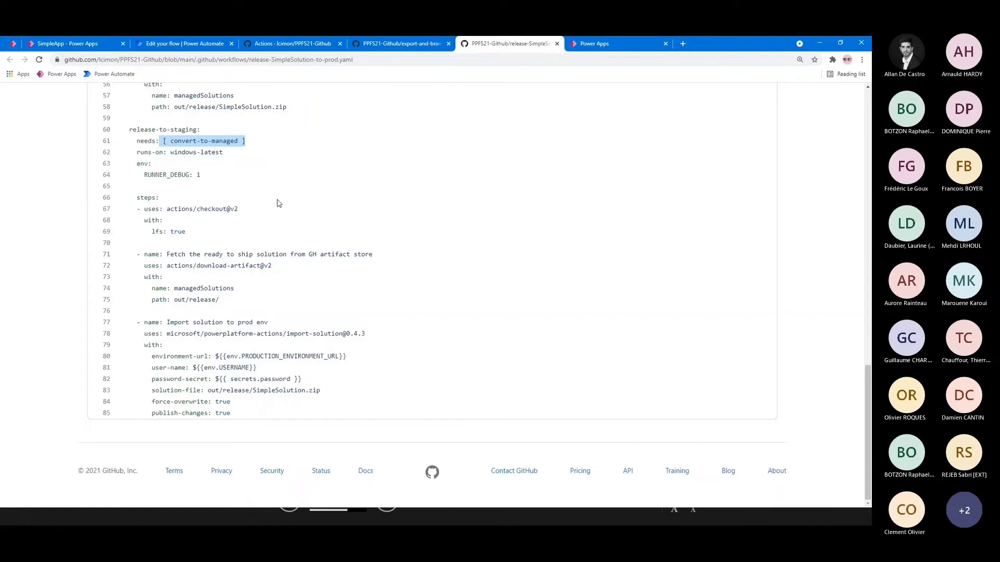
- Review the release-to-staging steps that fetch the solution artifact and import it into the production environment
left_click(247, 235)
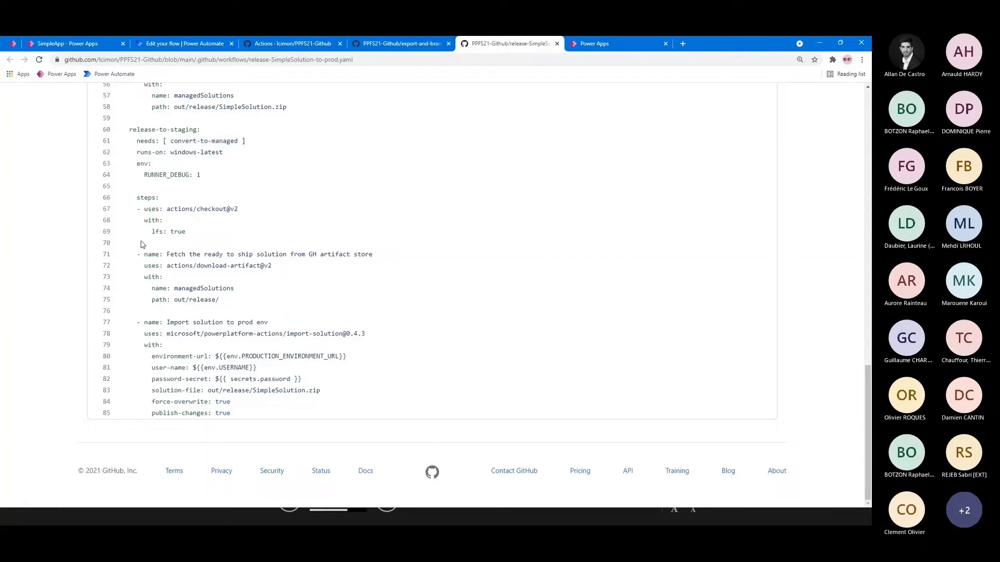
left_click_drag(137, 254, 251, 302)
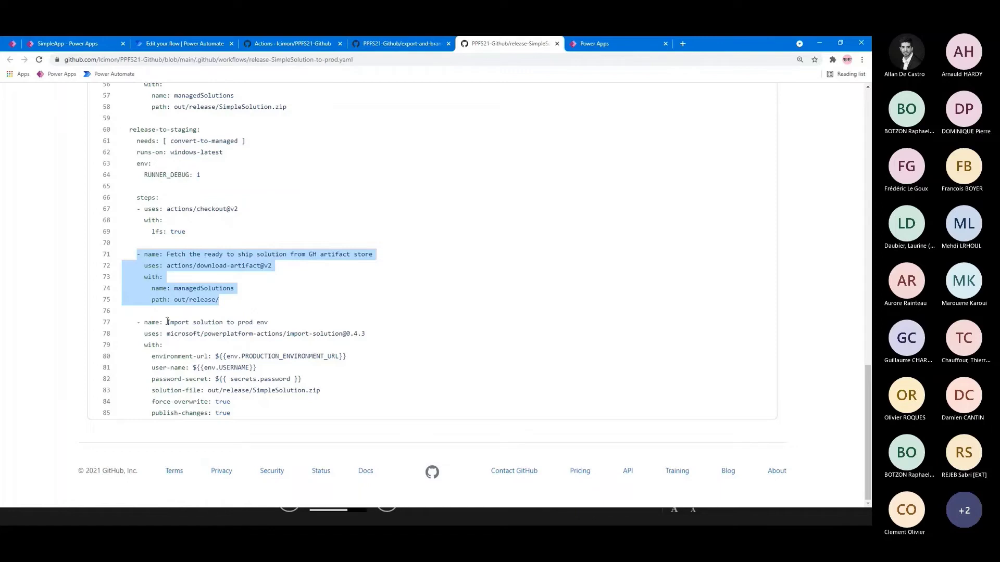
left_click_drag(139, 322, 295, 410)
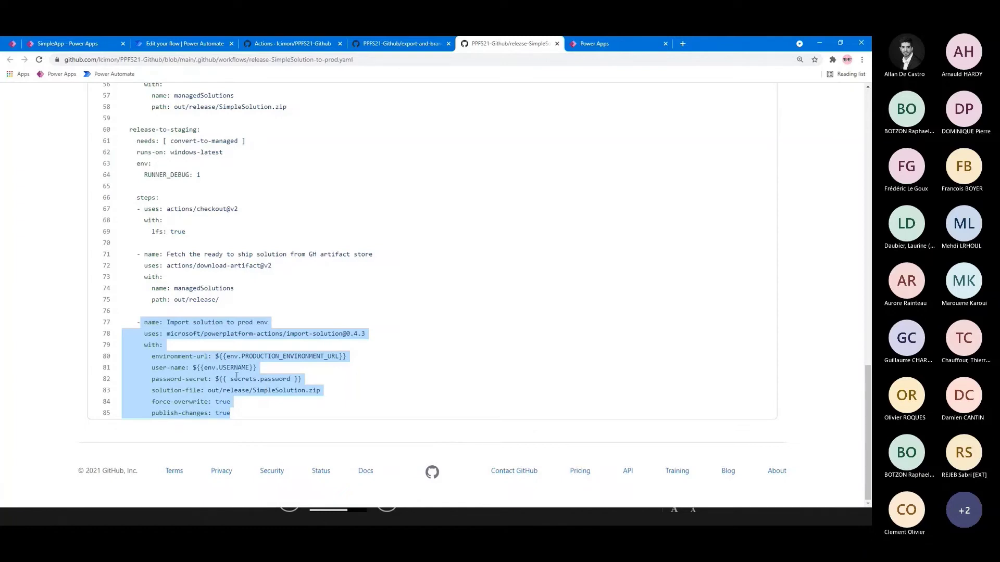
left_click(361, 244)
- Open the V1.0 - SimpleSolution workflow run and inspect the steps of its convert-to-managed and release-to-staging jobs
left_click(316, 46)
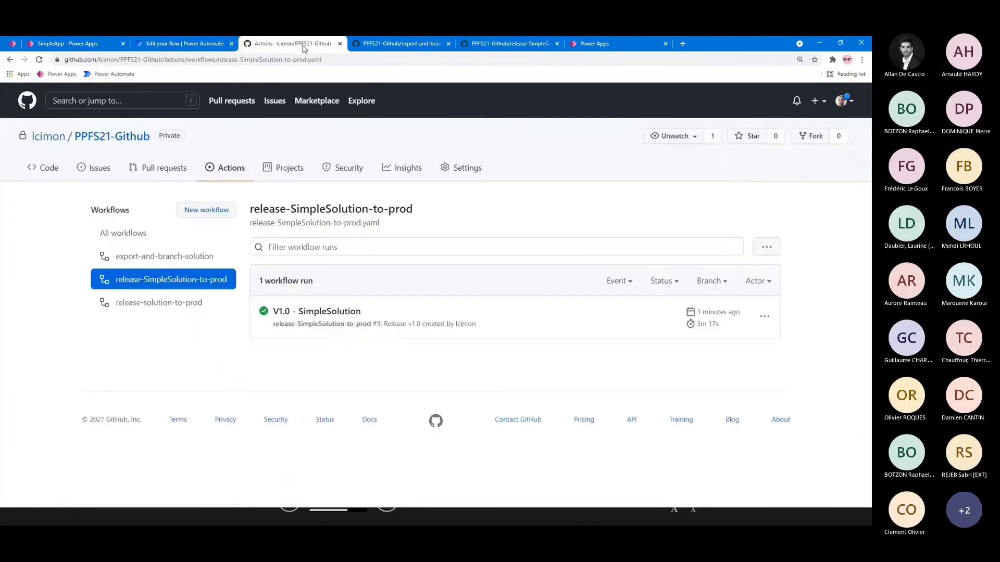
left_click(337, 333)
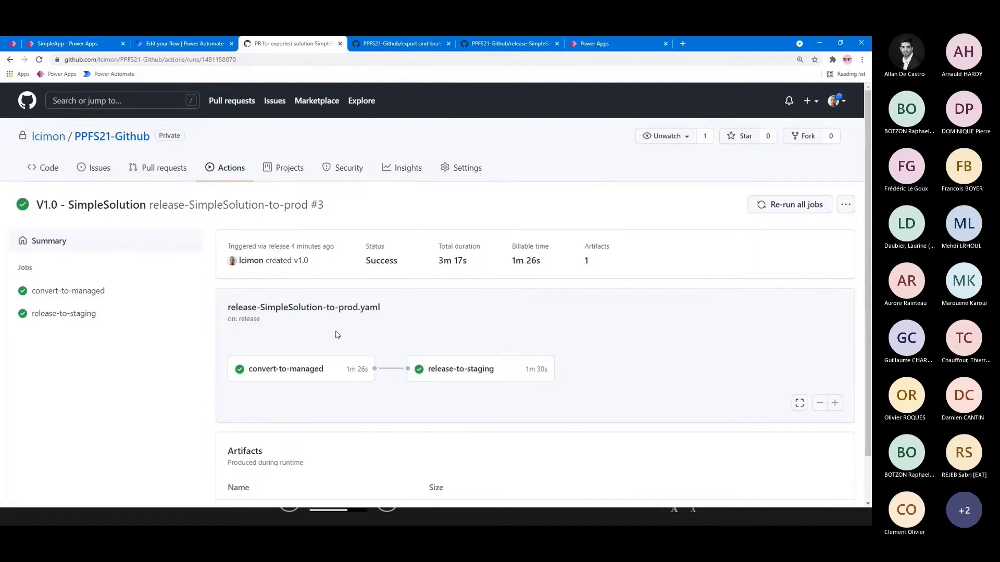
left_click(306, 368)
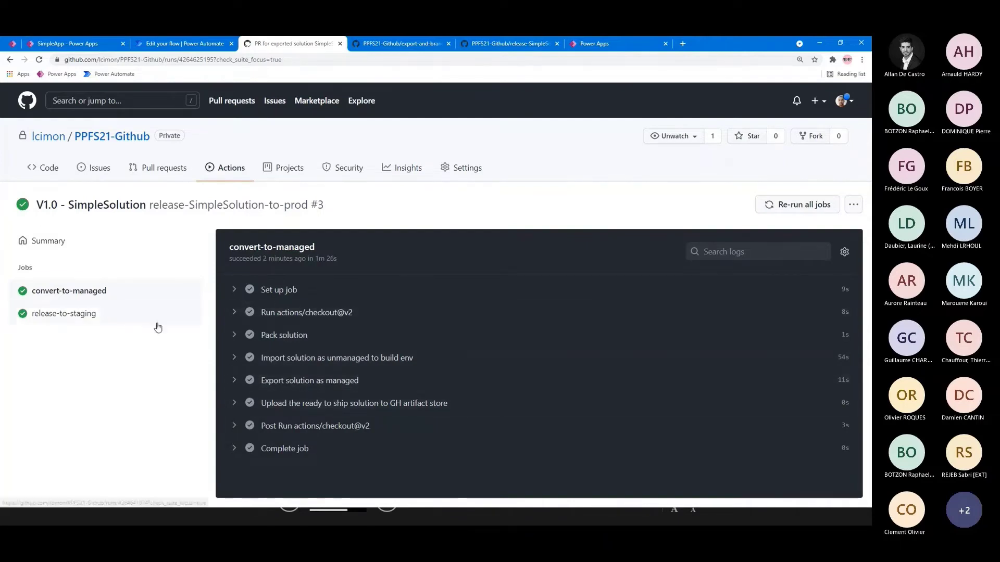
left_click(67, 315)
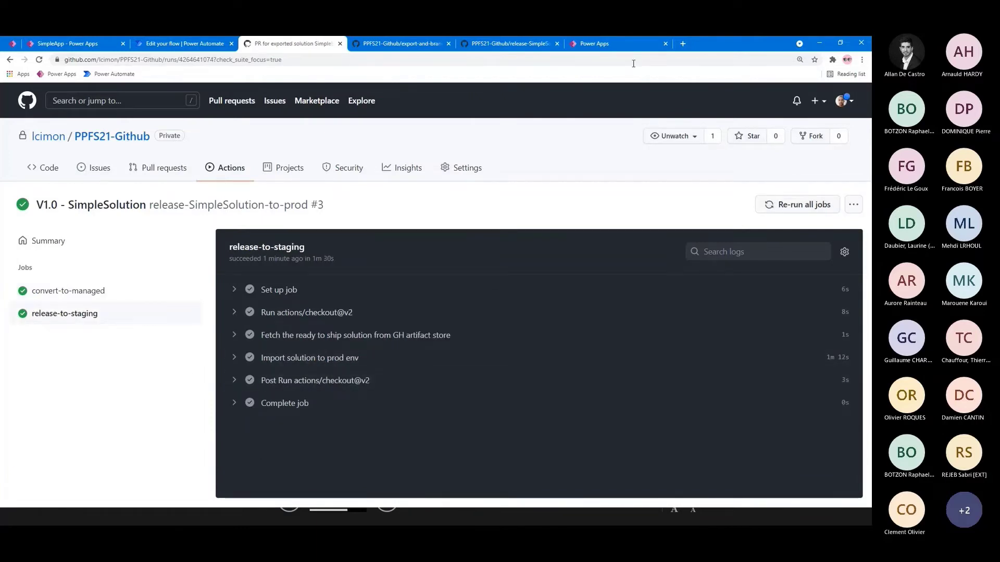
- Switch to Power Apps, check the selected environment in the environment list, and open SimpleSolution from the PPFS-Prod solutions
left_click(609, 48)
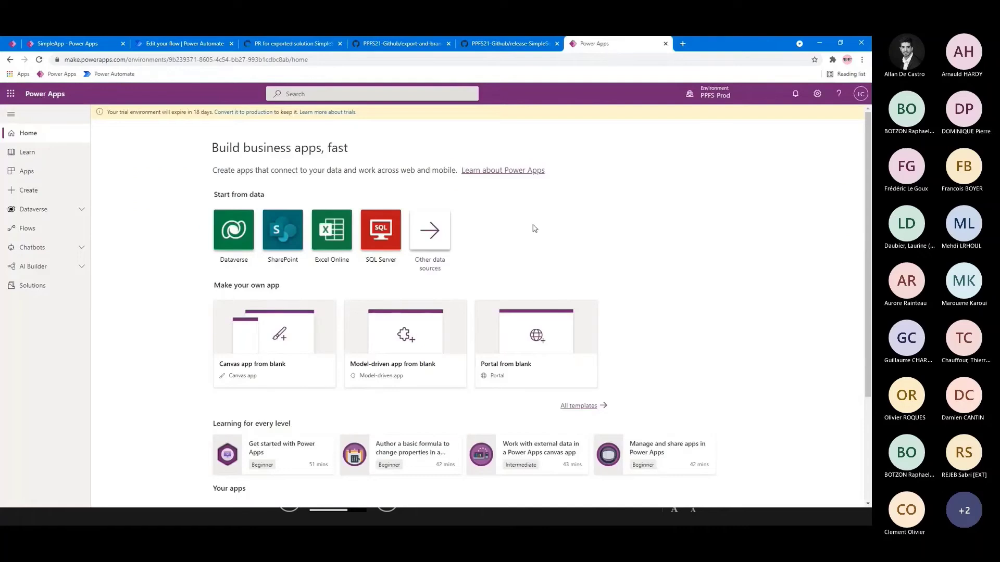
left_click(716, 94)
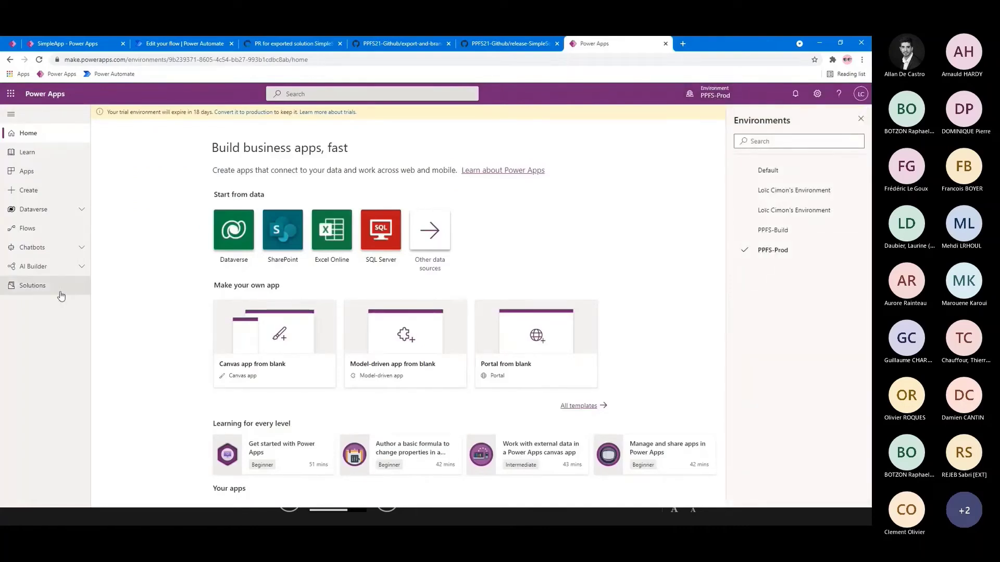
left_click(28, 287)
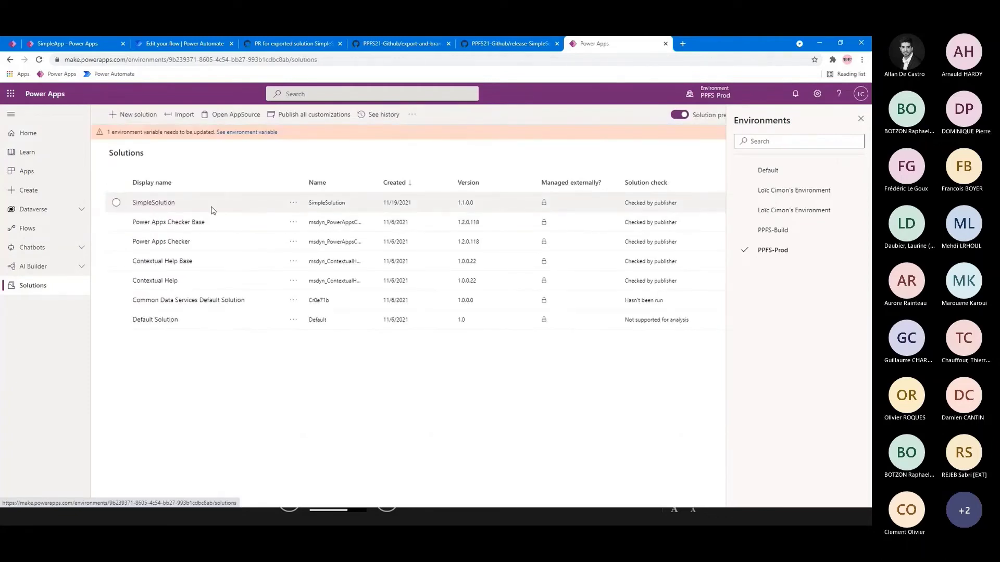
left_click(860, 119)
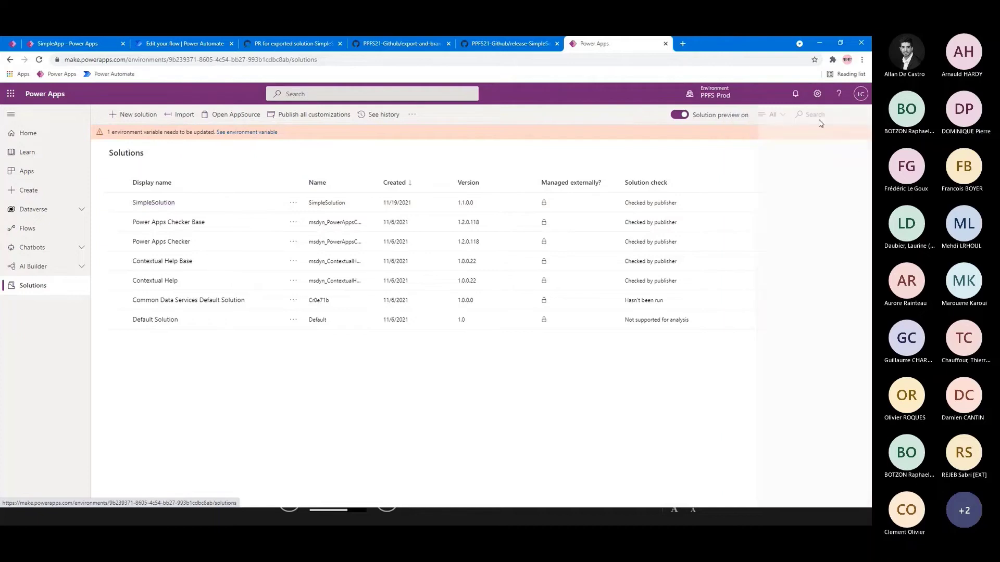
left_click(163, 204)
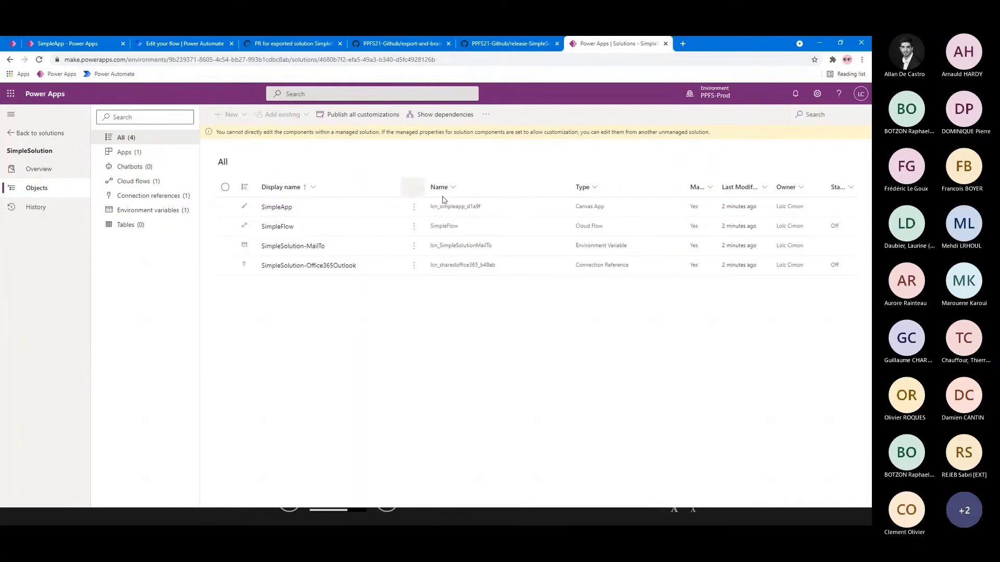
- Play the deployed SimpleApp canvas app from the solution's objects to check it, and close the running app
left_click(414, 206)
left_click(430, 240)
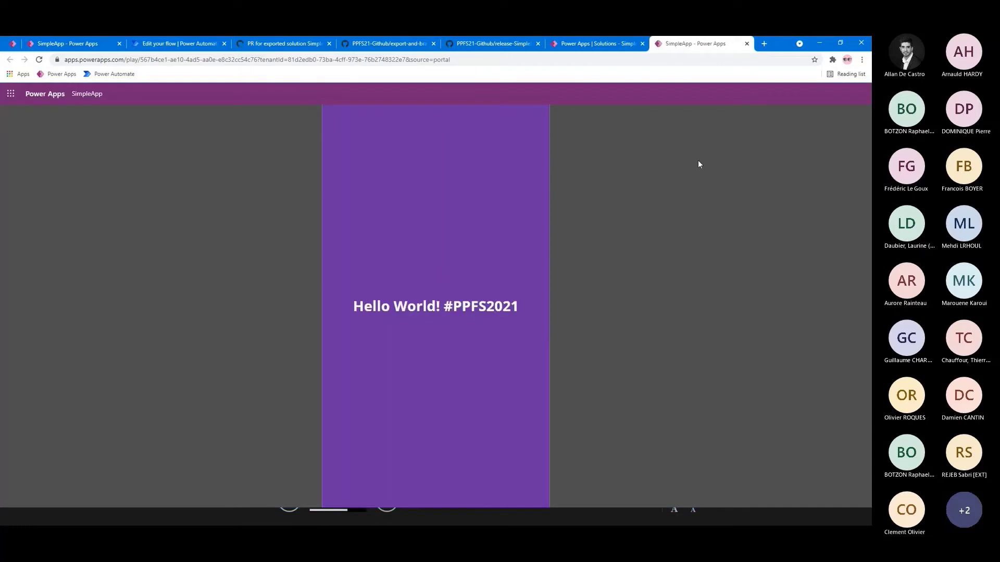
left_click(747, 44)
- Switch to the PowerPoint slide show and set the display projection mode to Extend
key("alt+Tab")
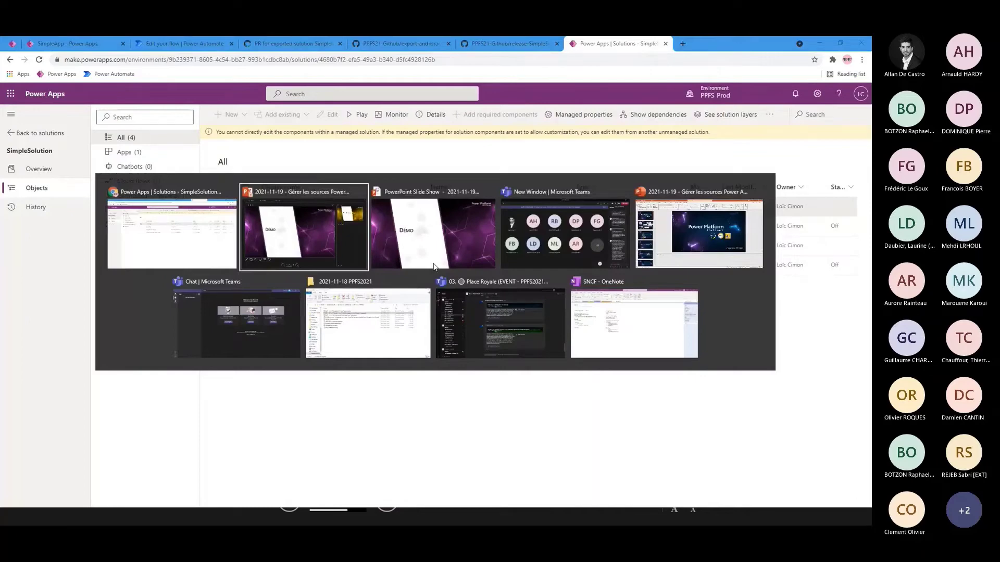
key("super+p")
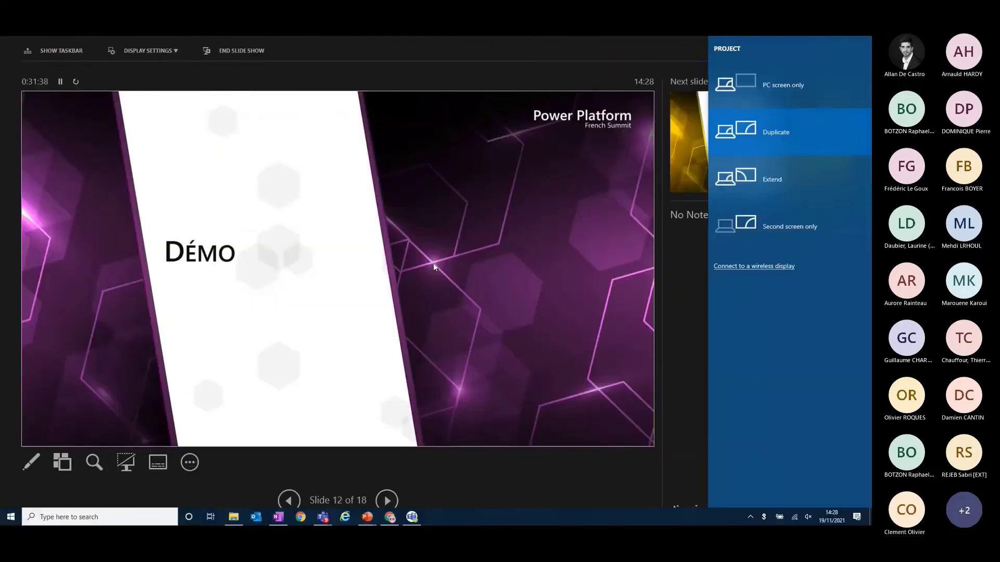
key("super+p")
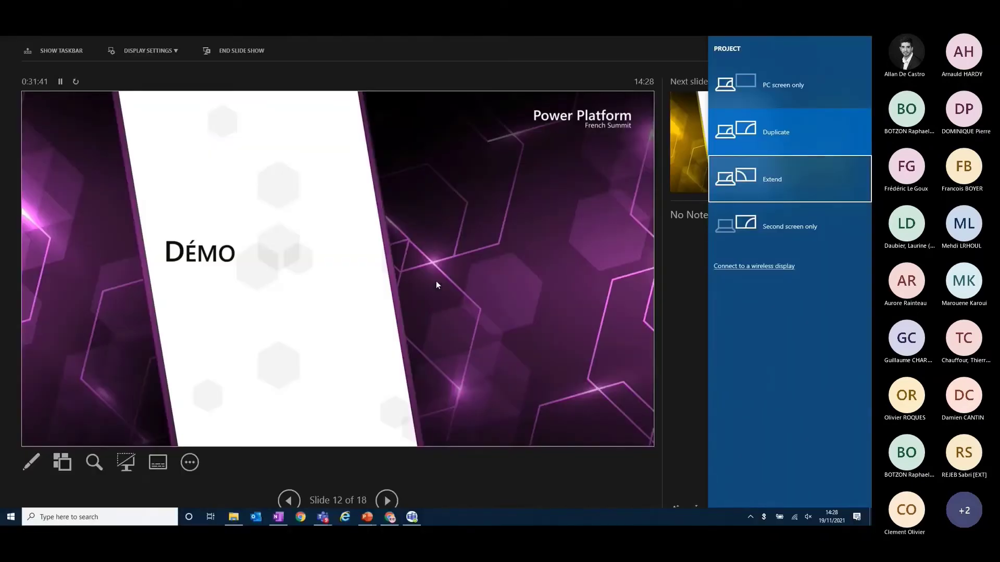
key("Return")
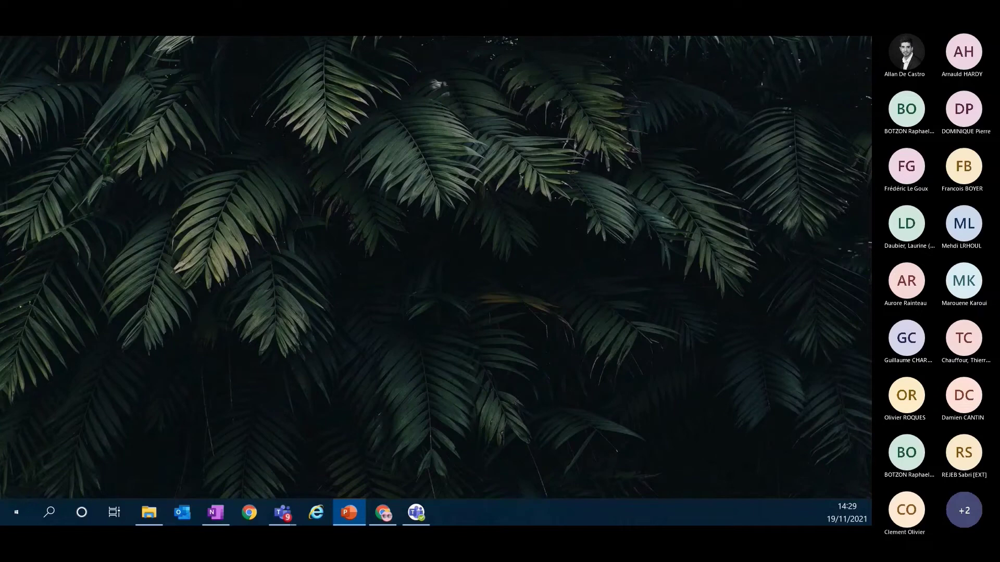
left_click(349, 513)
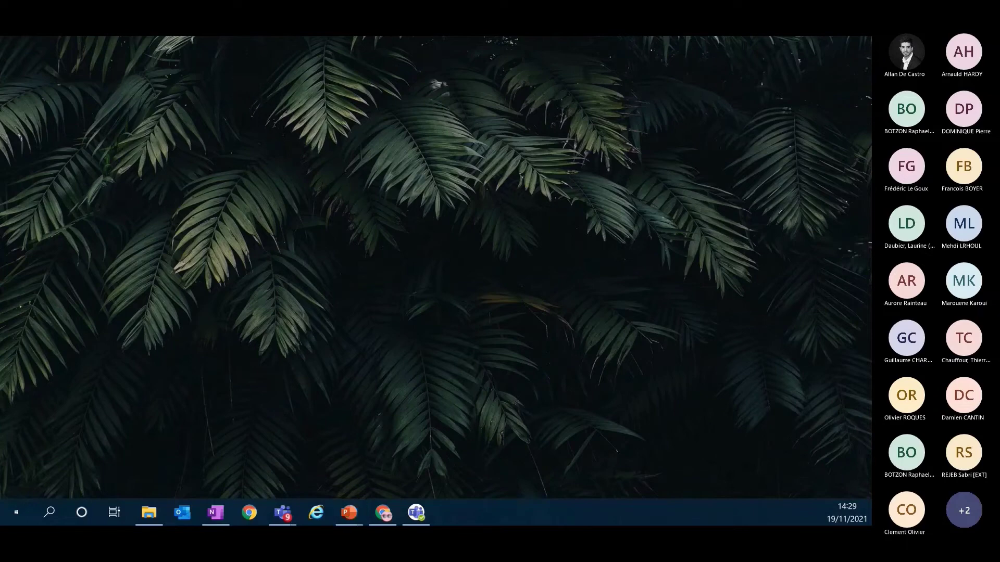